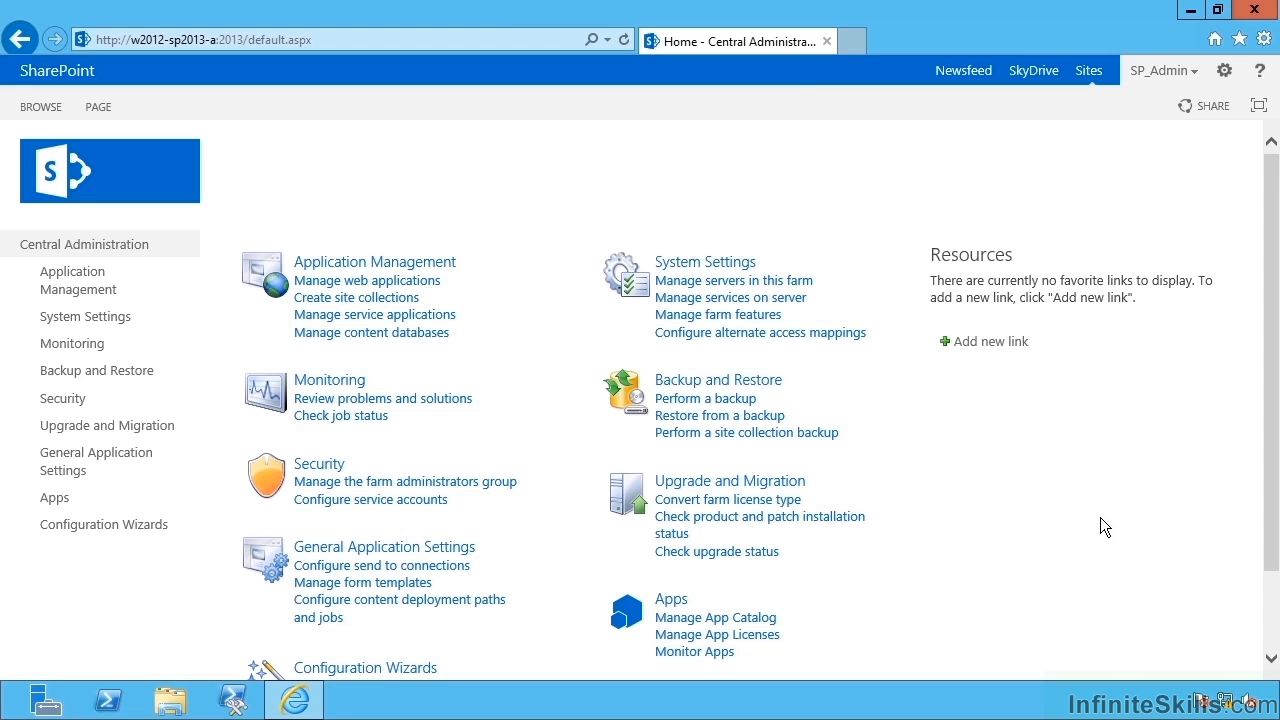
- Open the User Profile Service Application from the Manage service applications list
{"action": "left_click", "coordinate": [366, 314]}
{"action": "scroll", "coordinate": [394, 575], "scroll_direction": "down", "scroll_amount": 3}
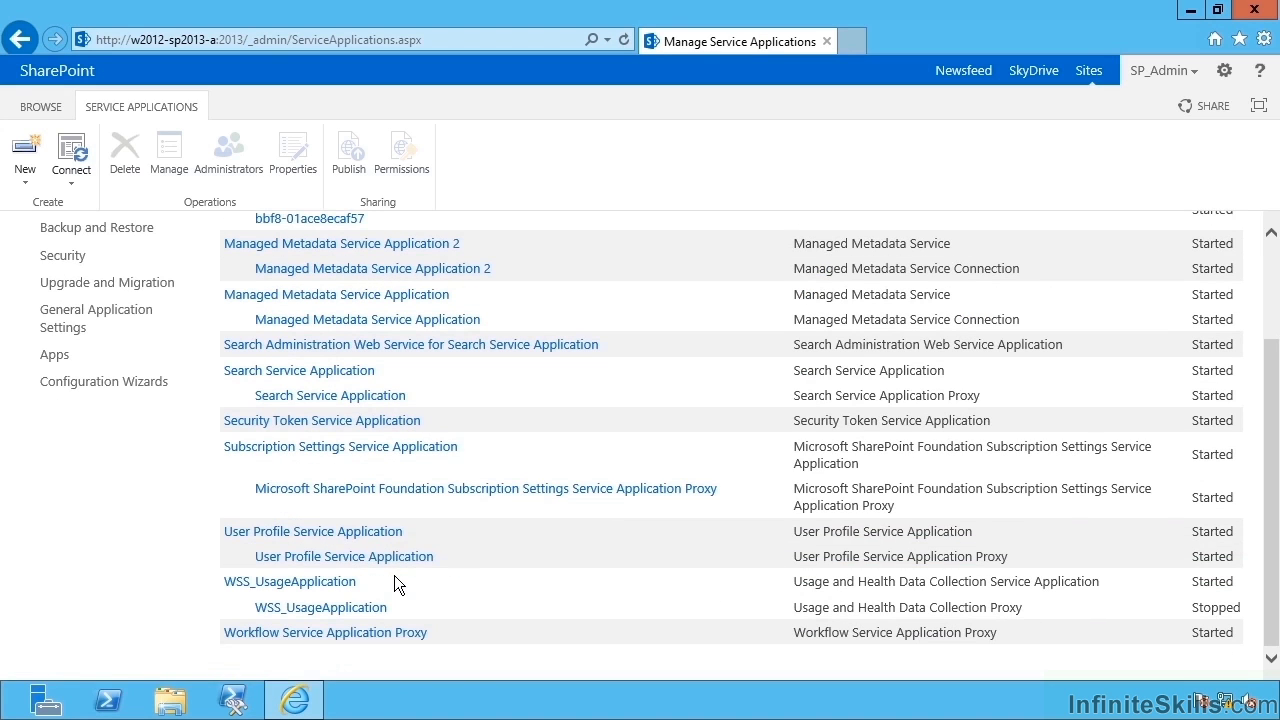
{"action": "left_click", "coordinate": [359, 536]}
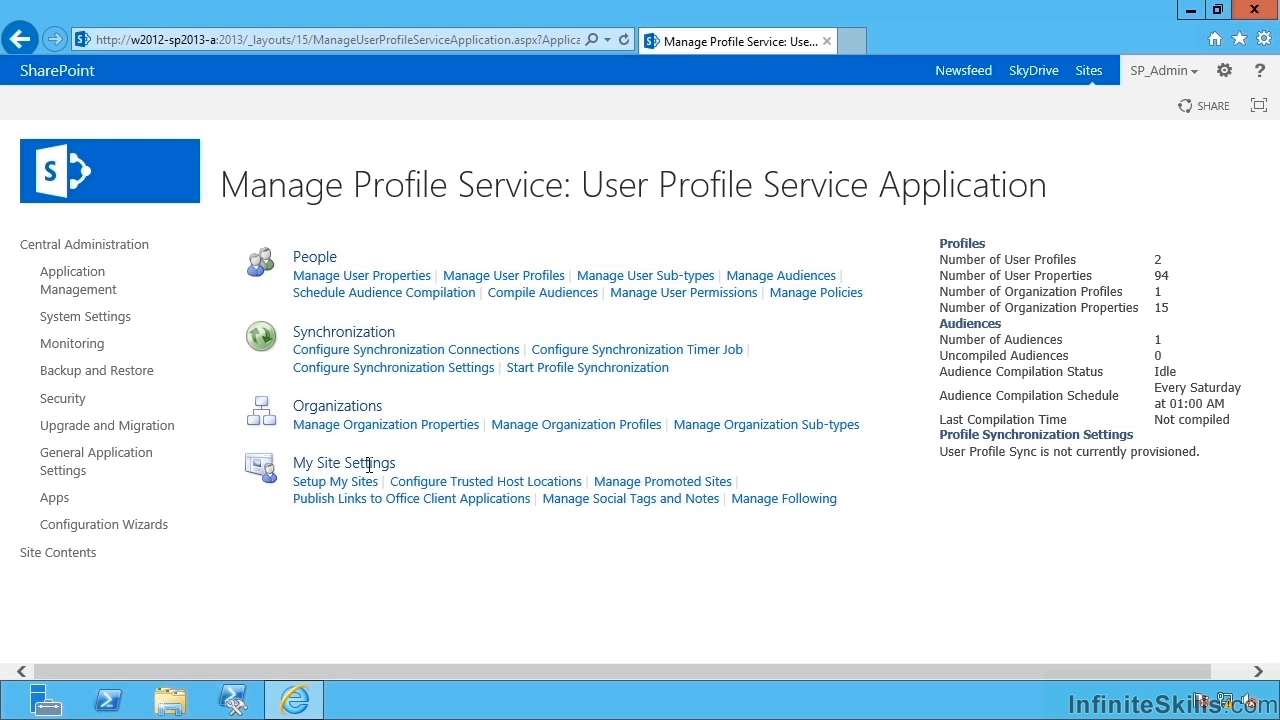
{"action": "left_click", "coordinate": [344, 484]}
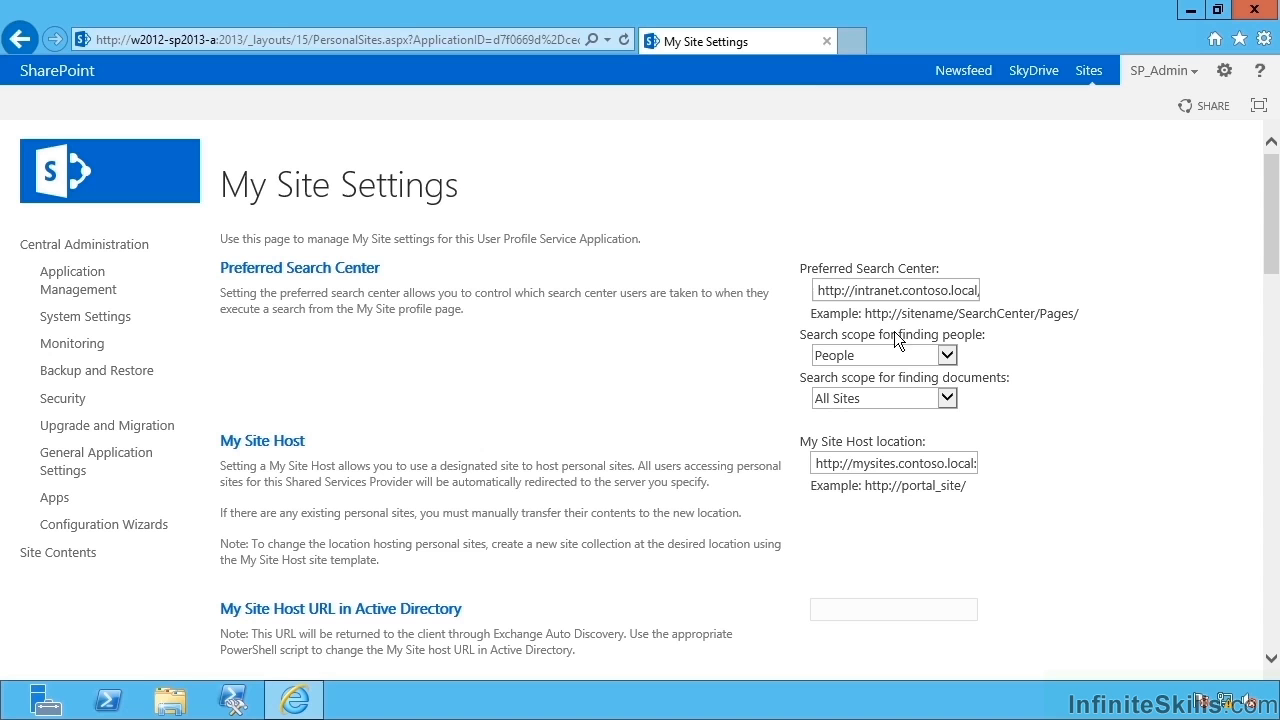
{"action": "left_click", "coordinate": [898, 290]}
{"action": "left_click_drag", "start_coordinate": [898, 290], "coordinate": [1016, 288]}
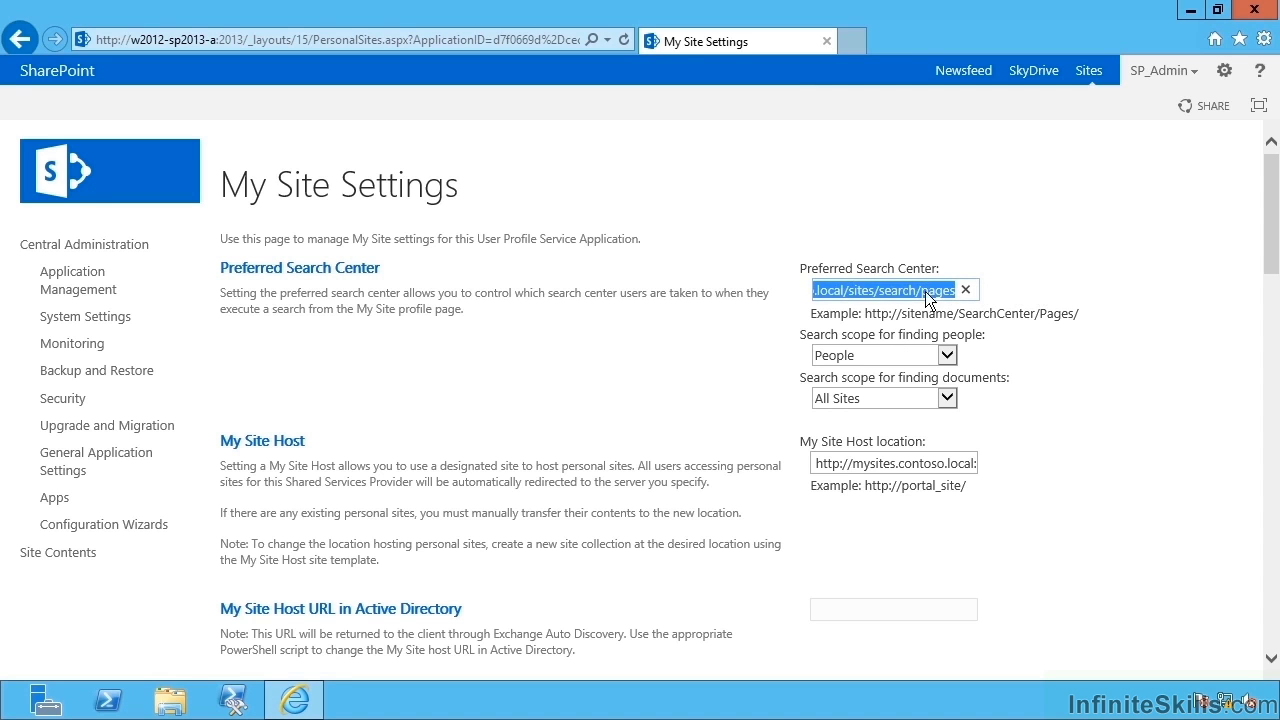
{"action": "left_click_drag", "start_coordinate": [904, 288], "coordinate": [718, 293]}
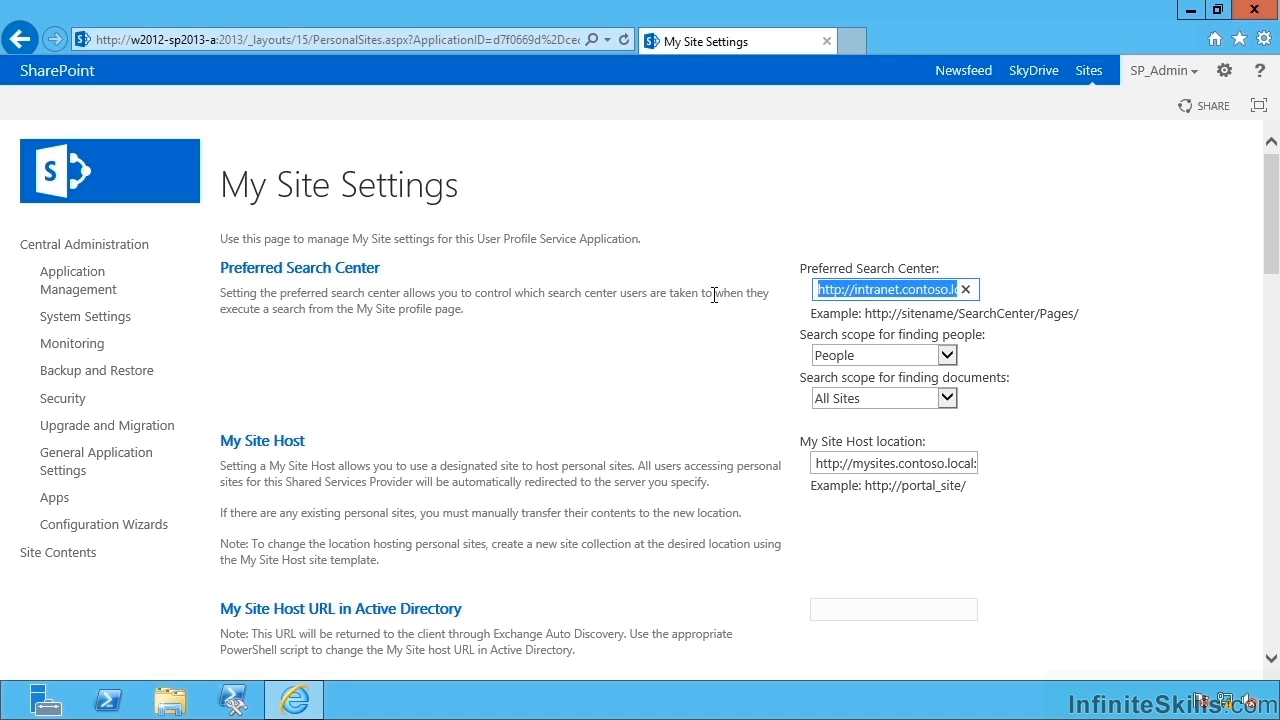
{"action": "left_click", "coordinate": [909, 288]}
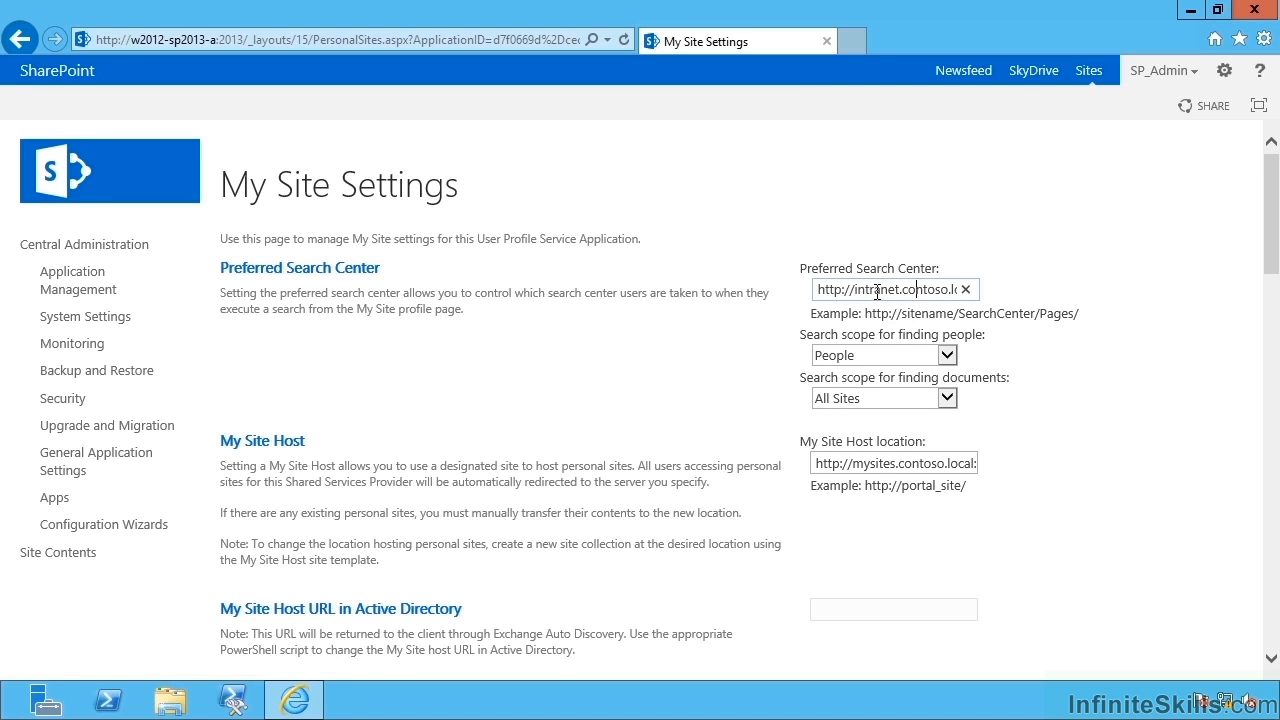
{"action": "left_click_drag", "start_coordinate": [892, 290], "coordinate": [1065, 305]}
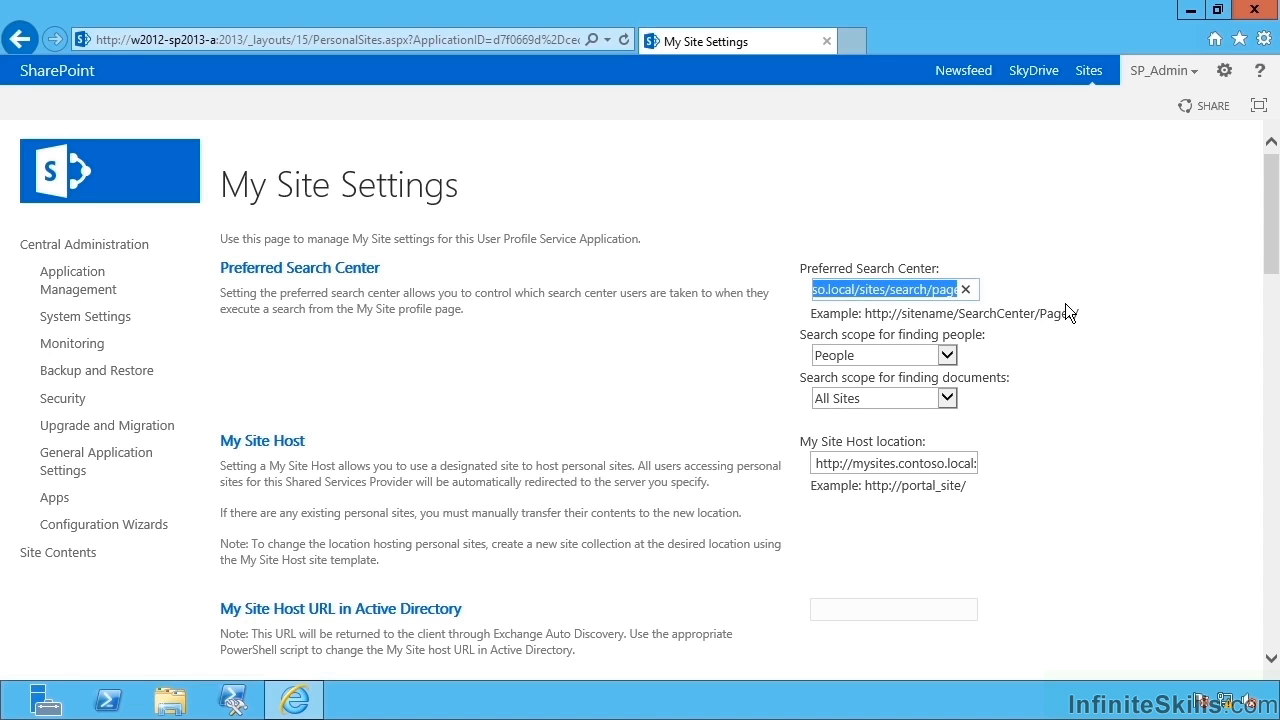
{"action": "left_click", "coordinate": [1036, 321]}
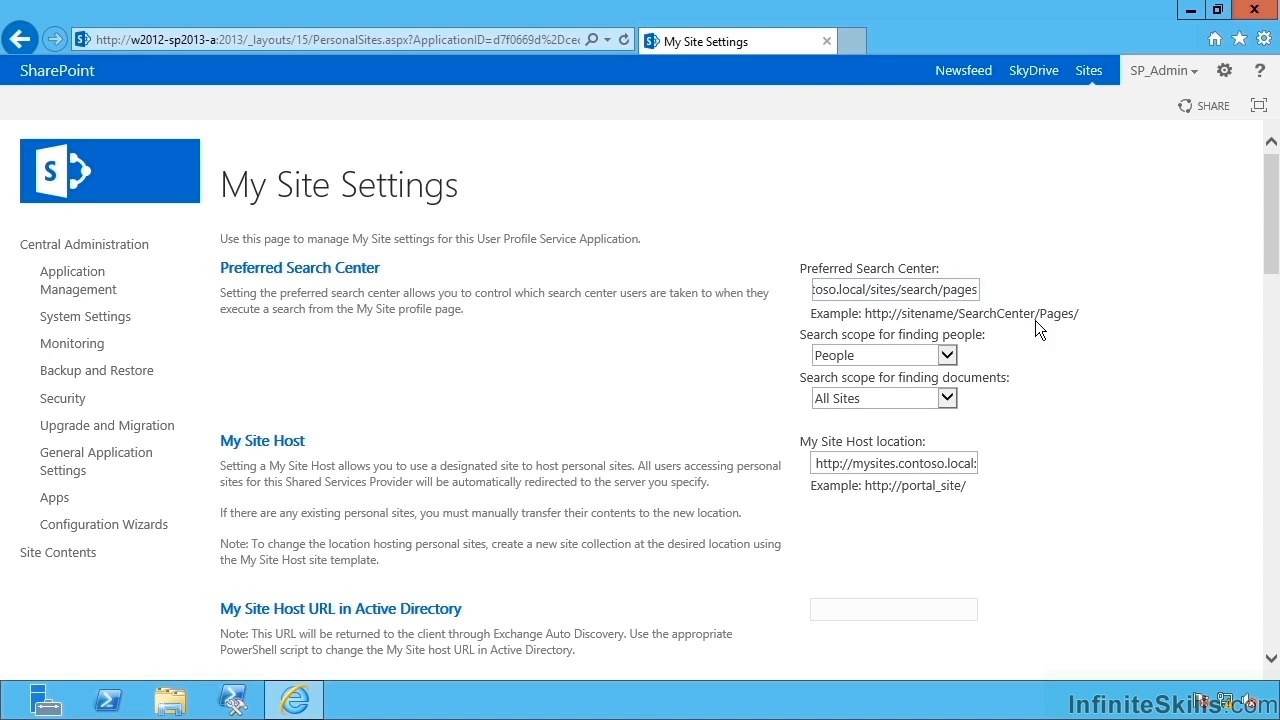
{"action": "left_click", "coordinate": [878, 350]}
{"action": "left_click", "coordinate": [878, 350]}
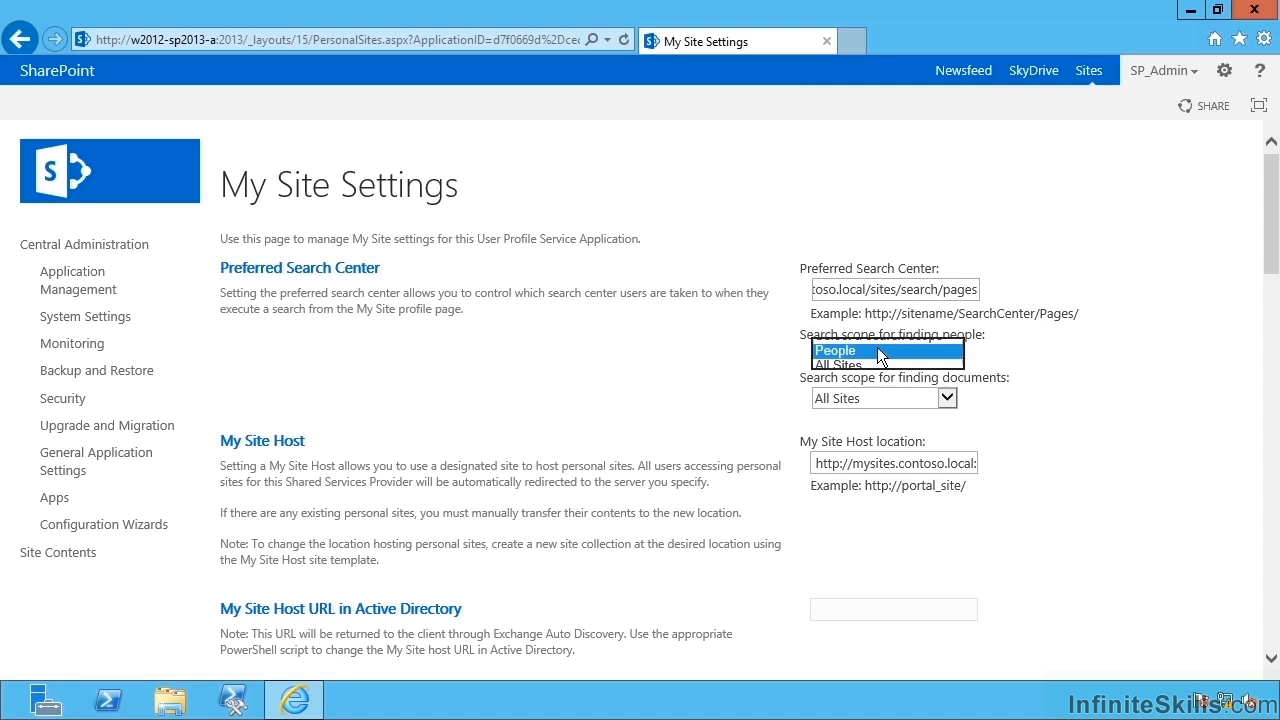
{"action": "left_click", "coordinate": [896, 398]}
{"action": "left_click", "coordinate": [895, 399]}
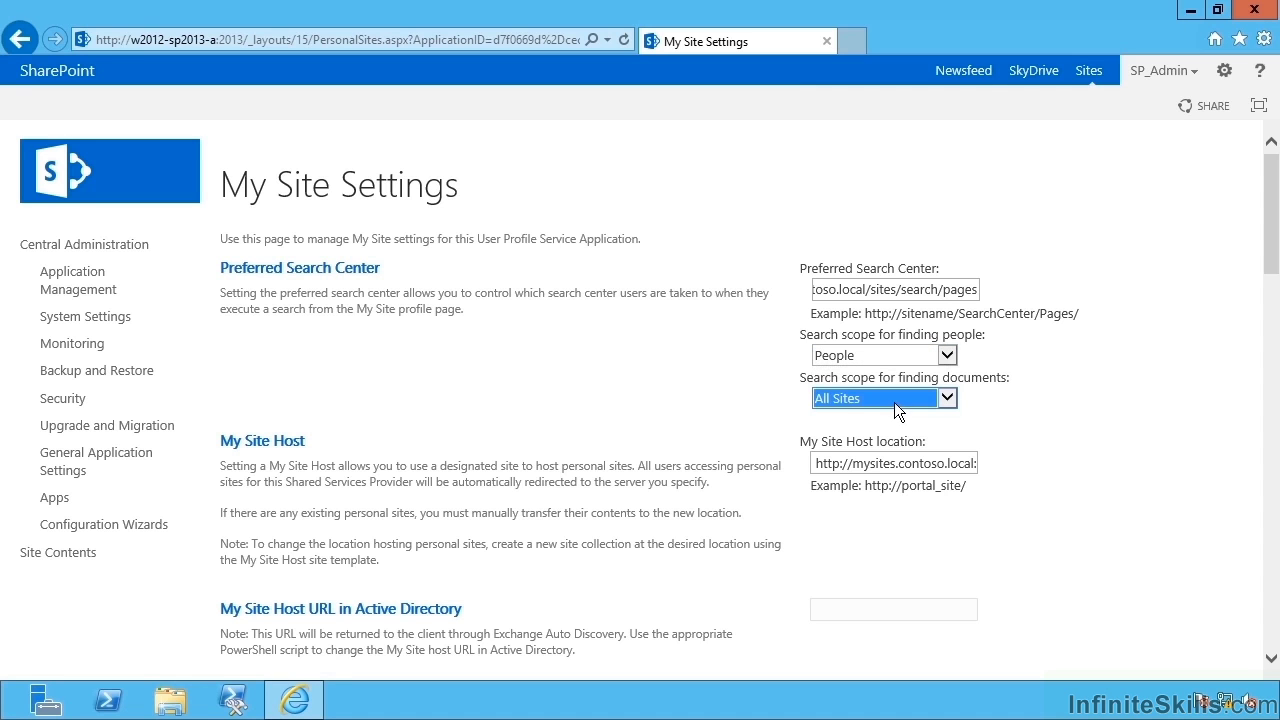
{"action": "left_click", "coordinate": [640, 441]}
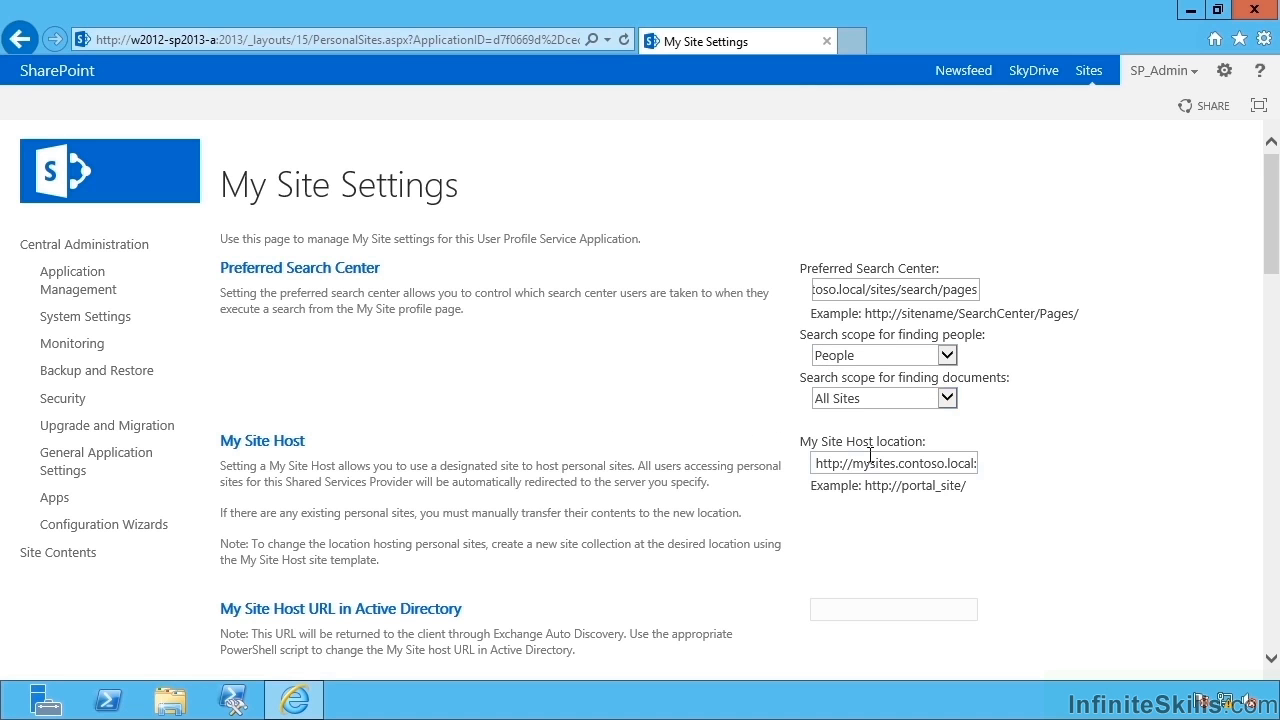
{"action": "left_click_drag", "start_coordinate": [822, 462], "coordinate": [1025, 457]}
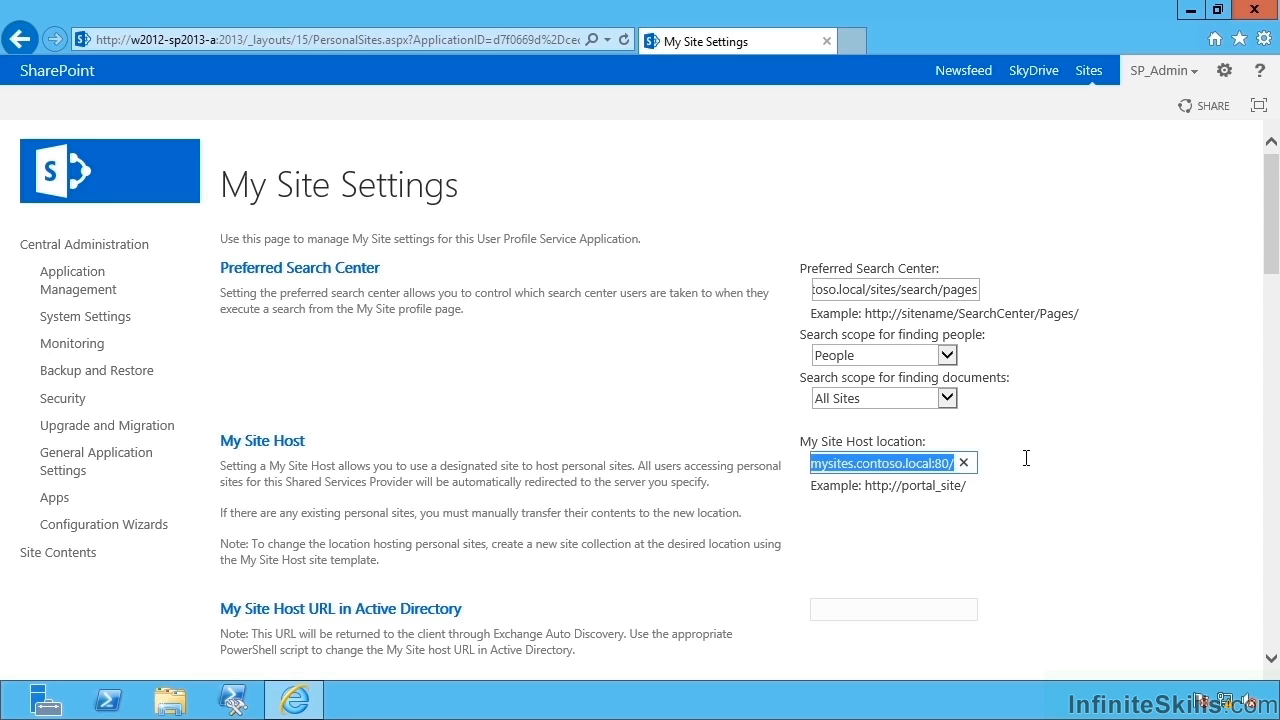
{"action": "left_click", "coordinate": [1047, 460]}
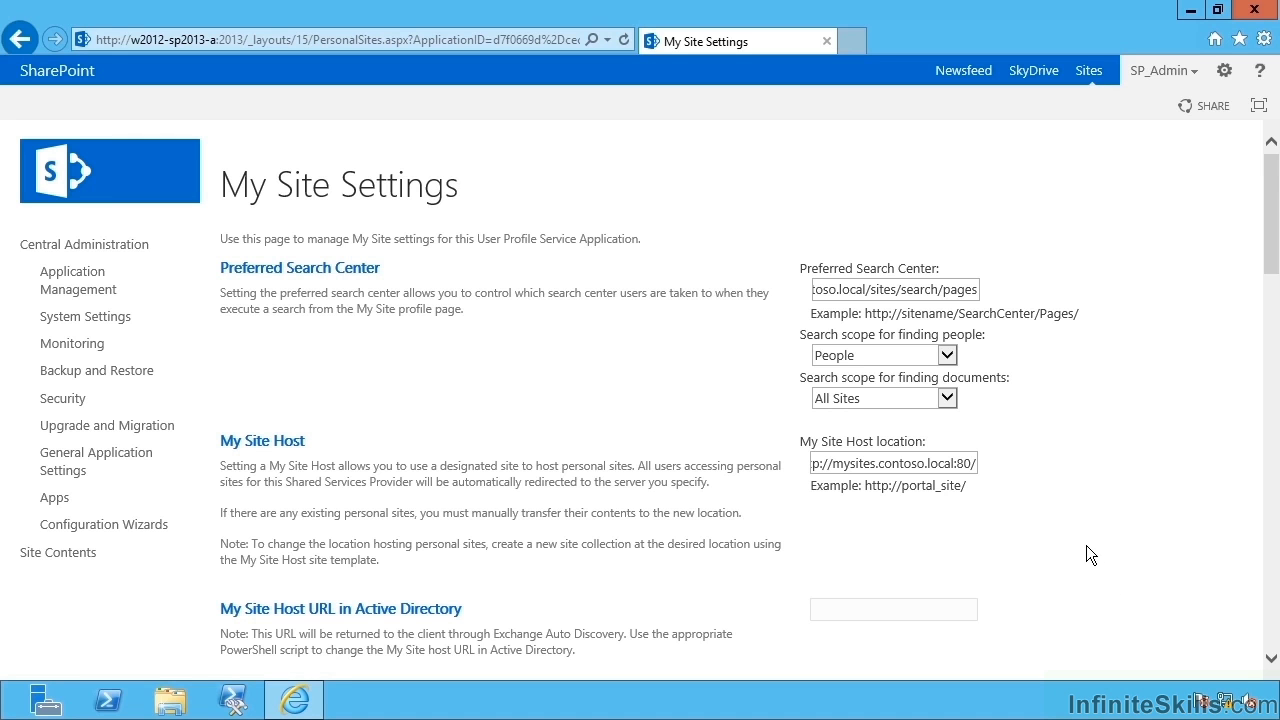
{"action": "scroll", "coordinate": [1086, 556], "scroll_direction": "down", "scroll_amount": 3}
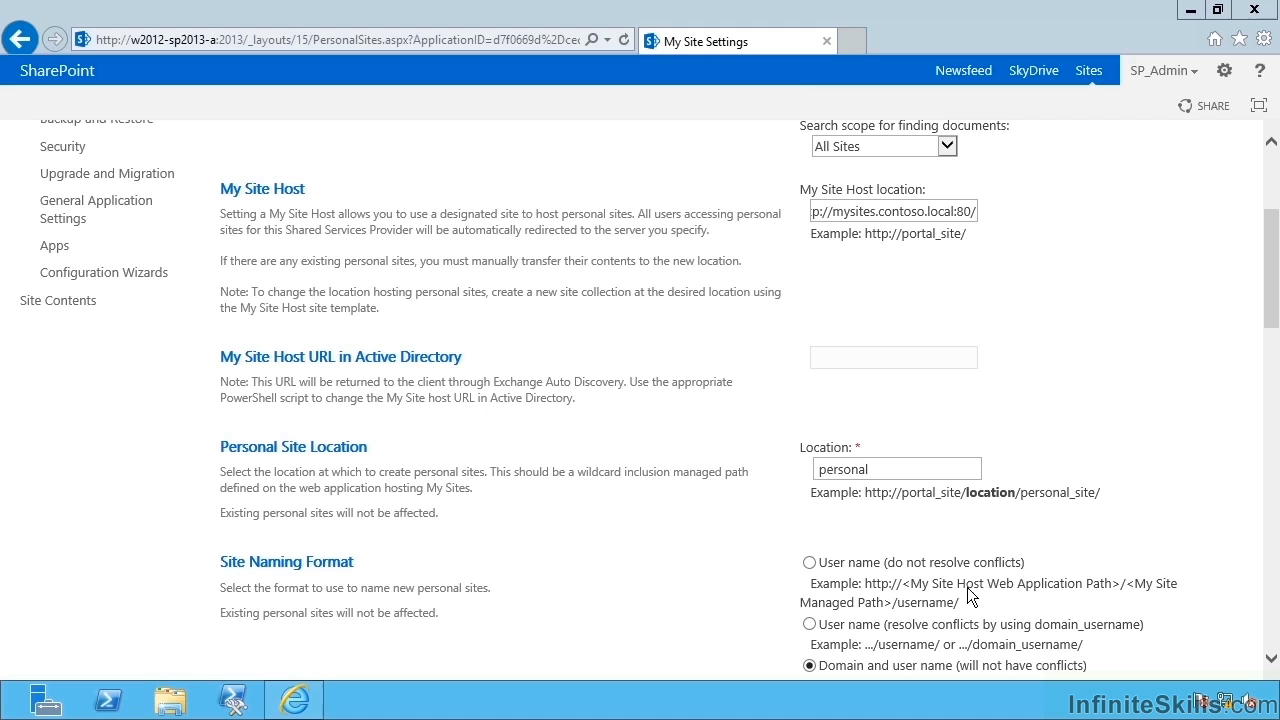
{"action": "double_click", "coordinate": [862, 469]}
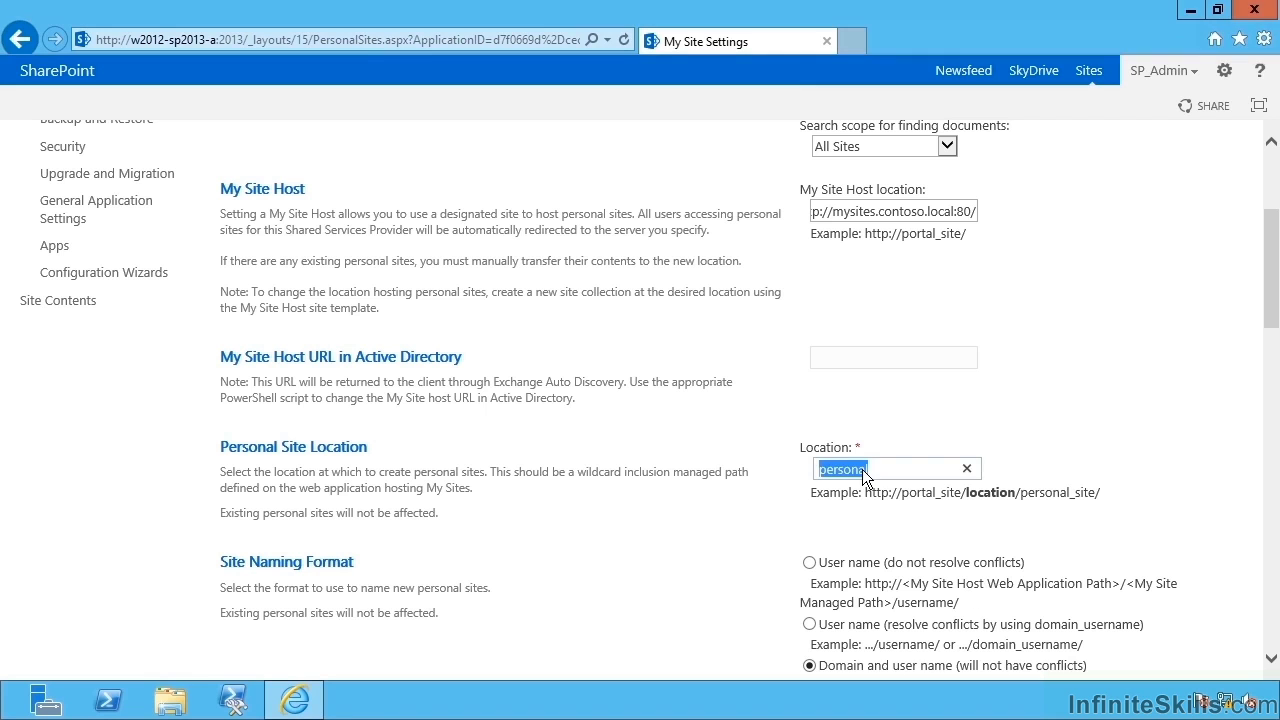
{"action": "left_click", "coordinate": [1147, 475]}
{"action": "left_click_drag", "start_coordinate": [1275, 276], "coordinate": [1269, 358]}
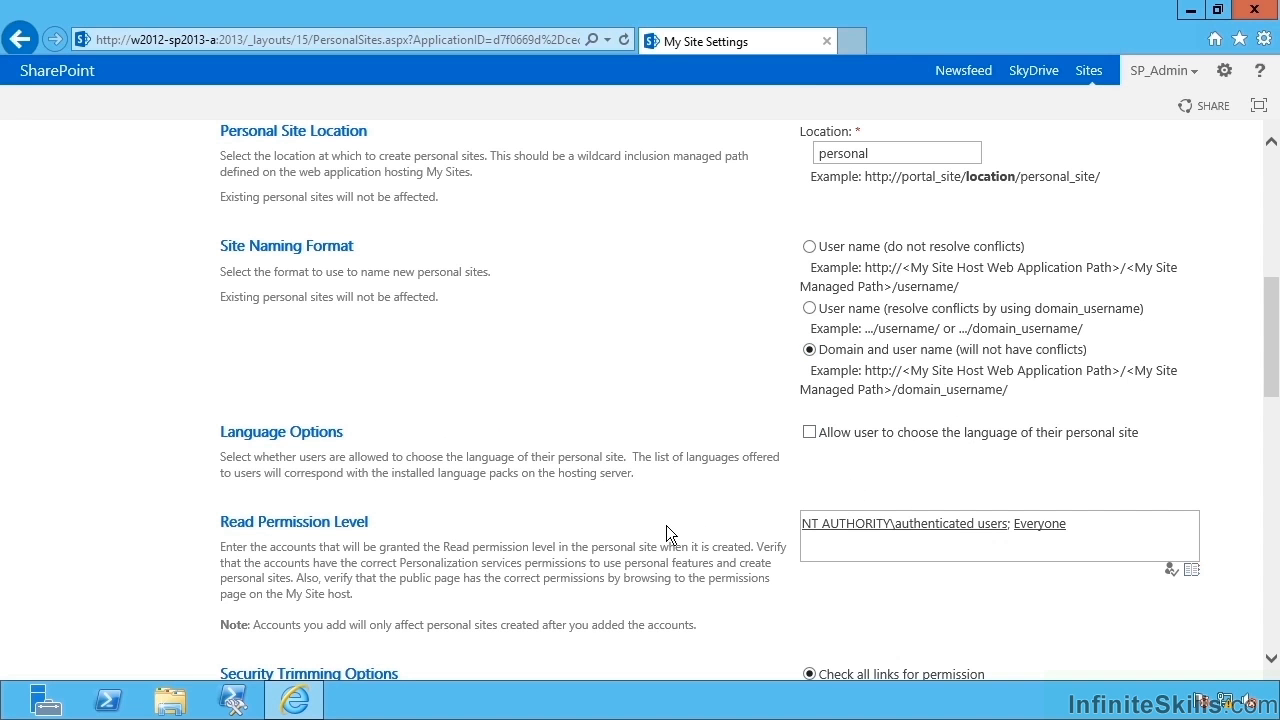
{"action": "scroll", "coordinate": [768, 474], "scroll_direction": "down", "scroll_amount": 3}
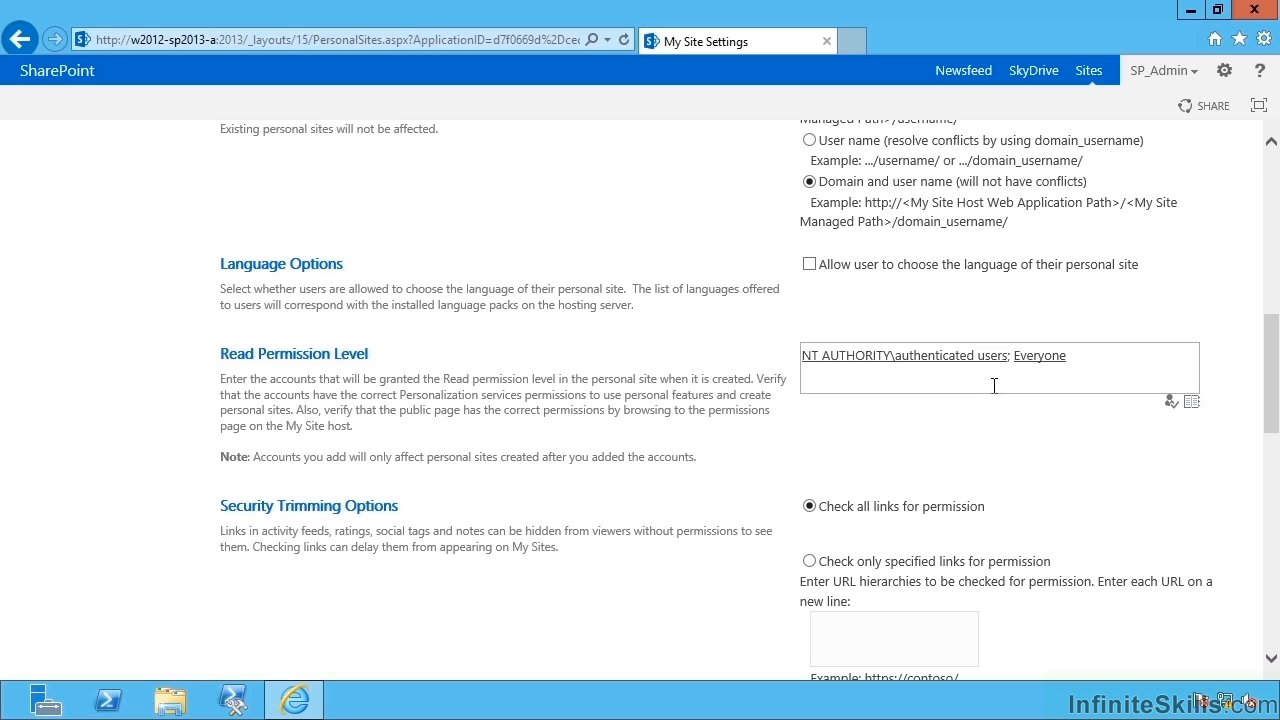
{"action": "left_click", "coordinate": [1115, 359]}
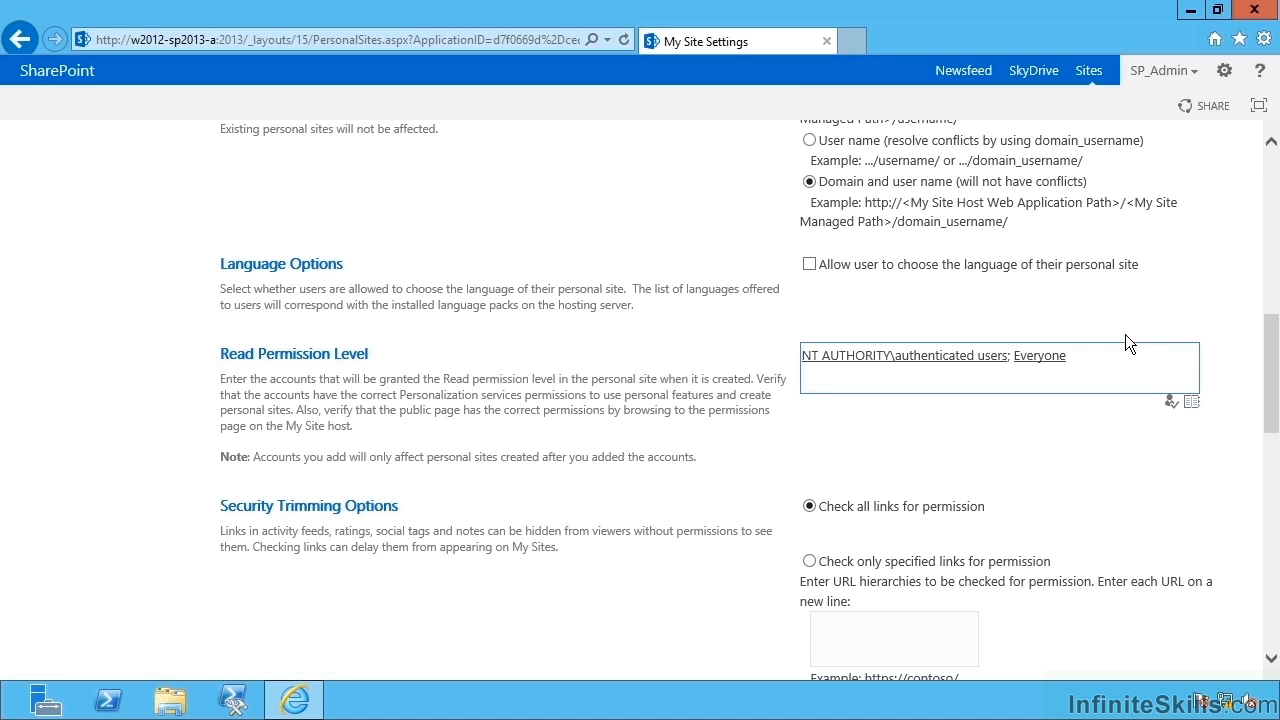
{"action": "left_click_drag", "start_coordinate": [1116, 362], "coordinate": [704, 357]}
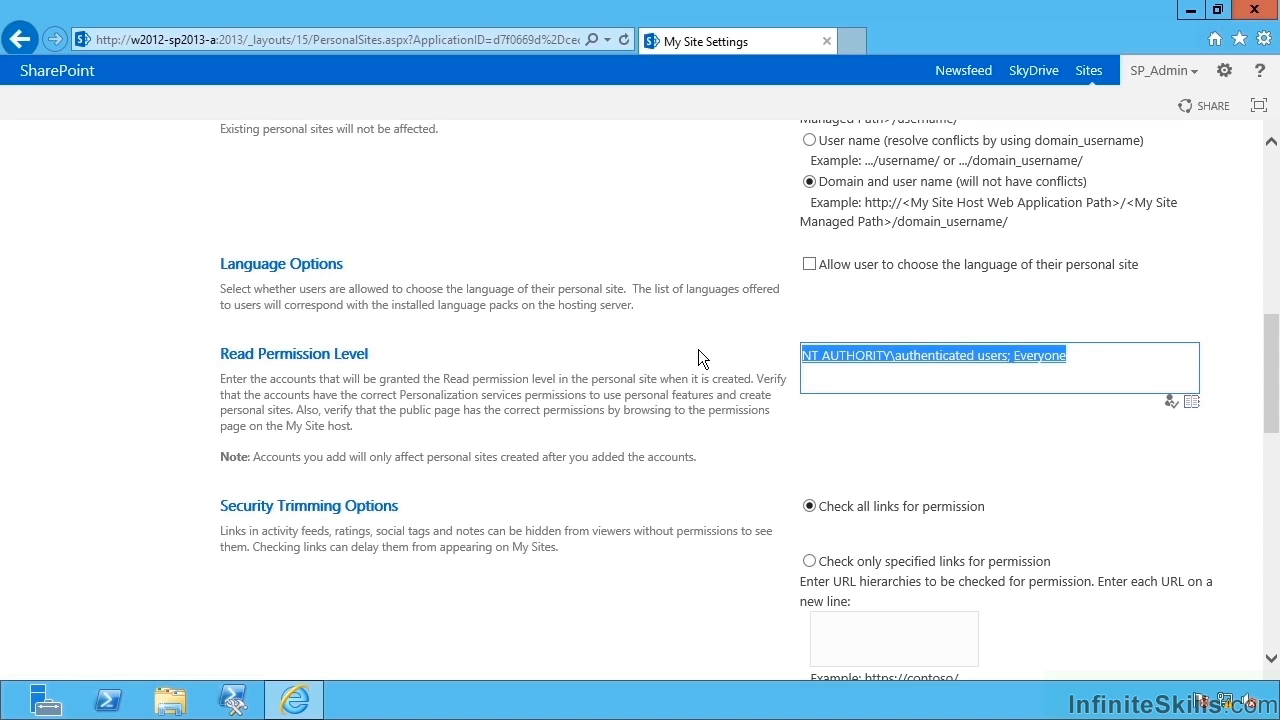
{"action": "left_click", "coordinate": [670, 386]}
{"action": "scroll", "coordinate": [659, 430], "scroll_direction": "down", "scroll_amount": 2}
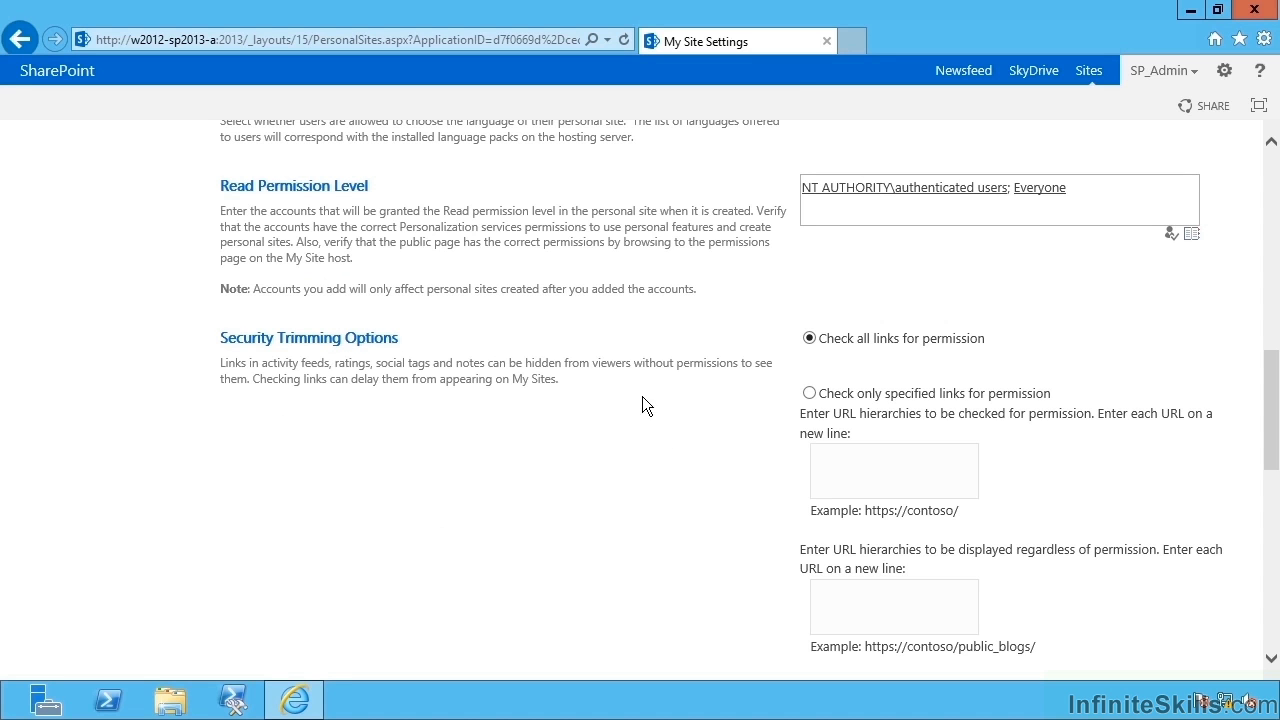
{"action": "scroll", "coordinate": [779, 434], "scroll_direction": "down", "scroll_amount": 2}
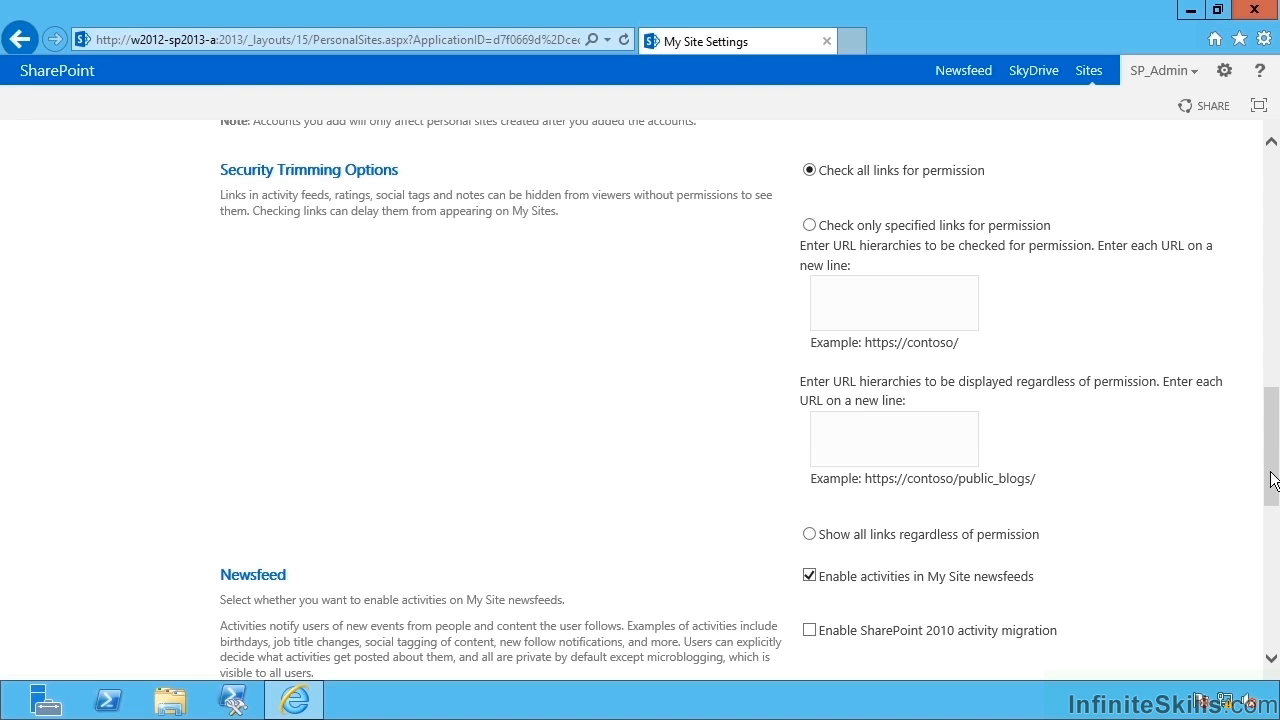
{"action": "left_click_drag", "start_coordinate": [1274, 497], "coordinate": [1268, 574]}
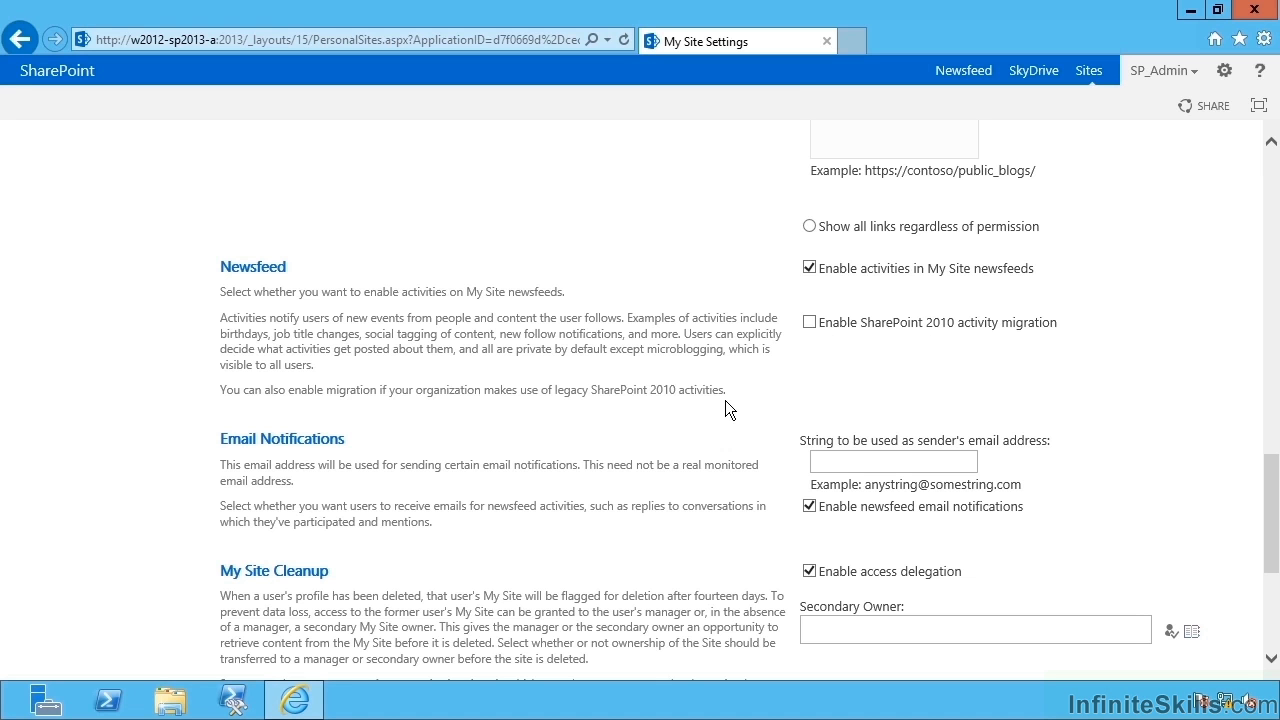
{"action": "scroll", "coordinate": [694, 448], "scroll_direction": "down", "scroll_amount": 3}
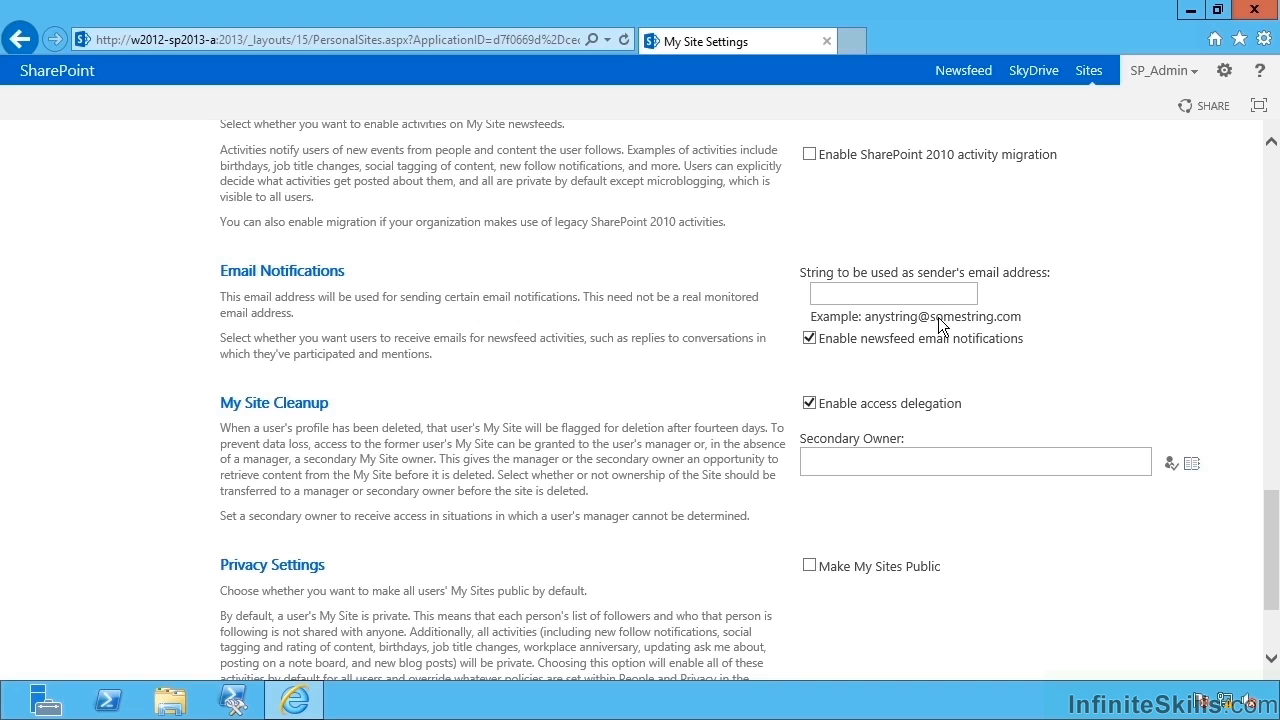
{"action": "left_click", "coordinate": [873, 290]}
{"action": "left_click", "coordinate": [677, 373]}
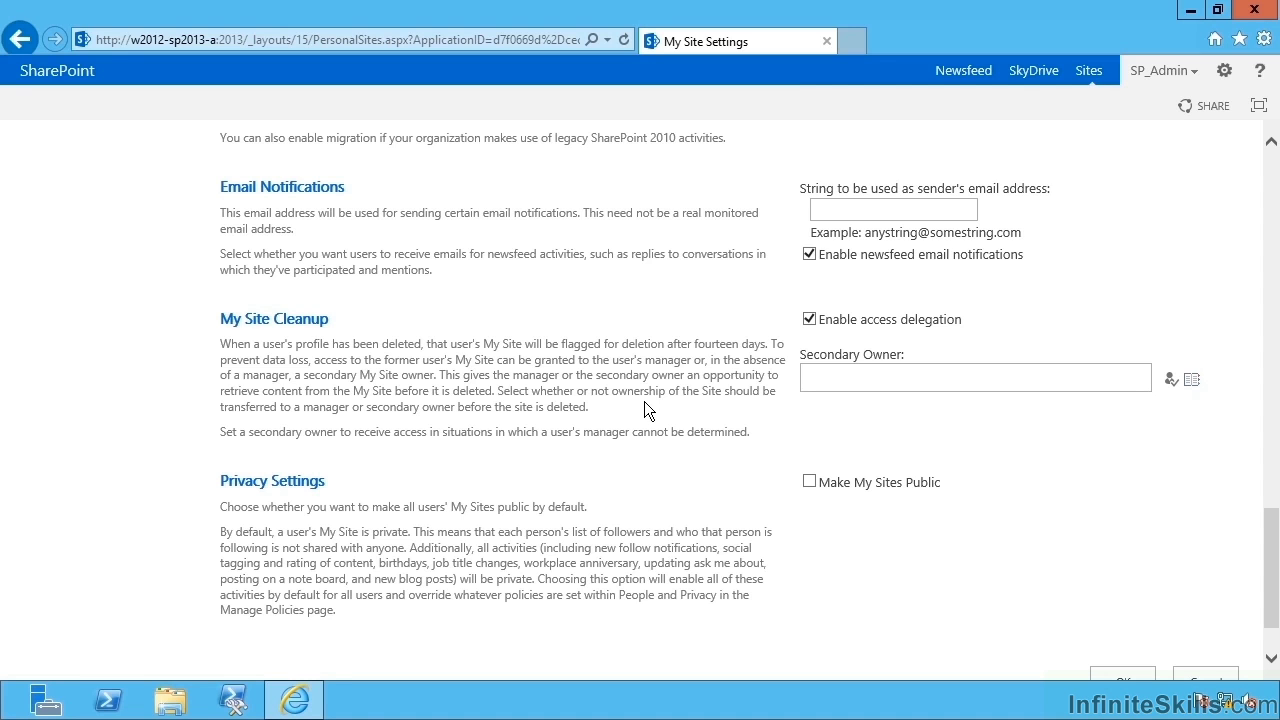
- Enter the admin account as the secondary owner under My Site Cleanup
{"action": "left_click", "coordinate": [868, 377]}
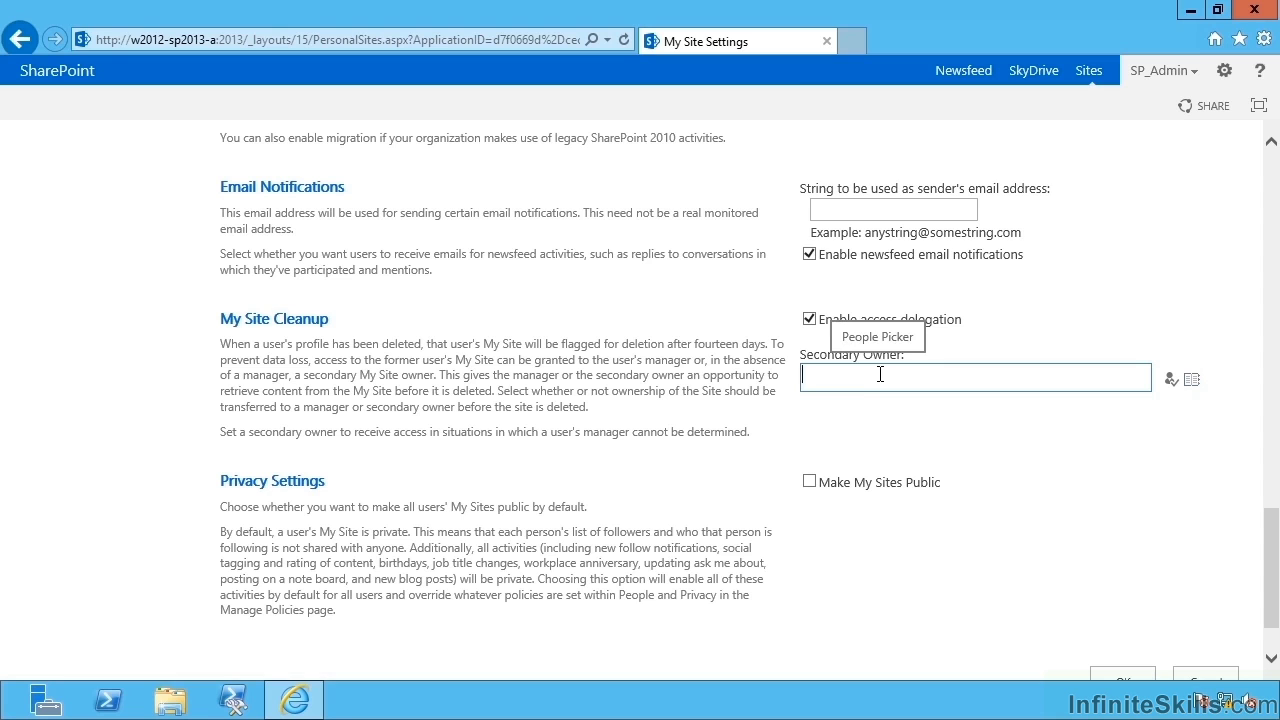
{"action": "type", "text": "sp_admin"}
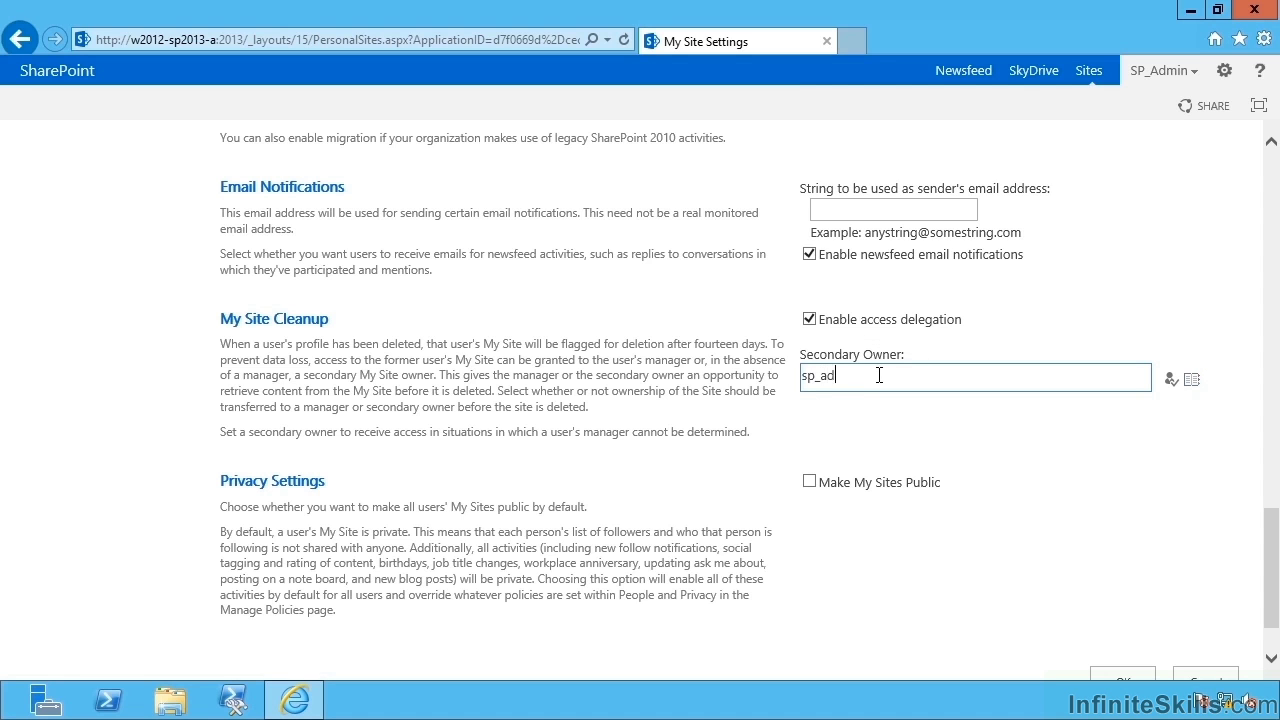
{"action": "left_click", "coordinate": [630, 404]}
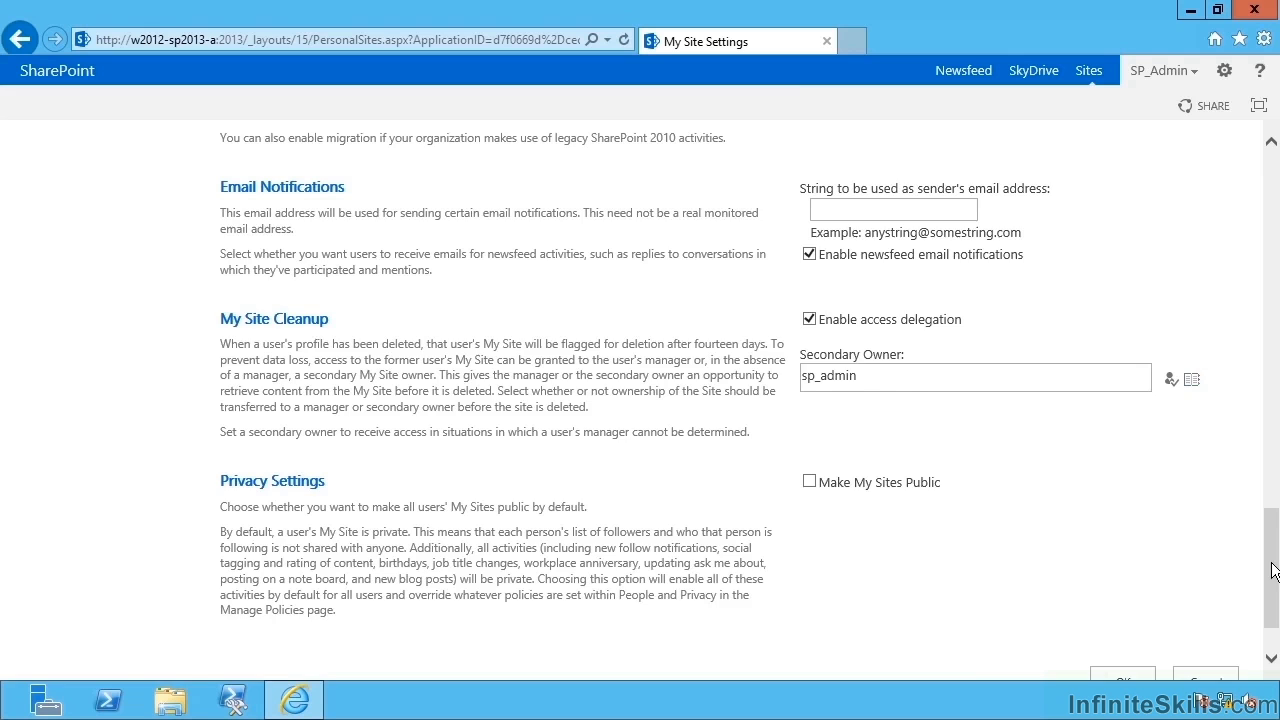
{"action": "scroll", "coordinate": [1270, 600], "scroll_direction": "down", "scroll_amount": 1}
{"action": "left_click", "coordinate": [1121, 603]}
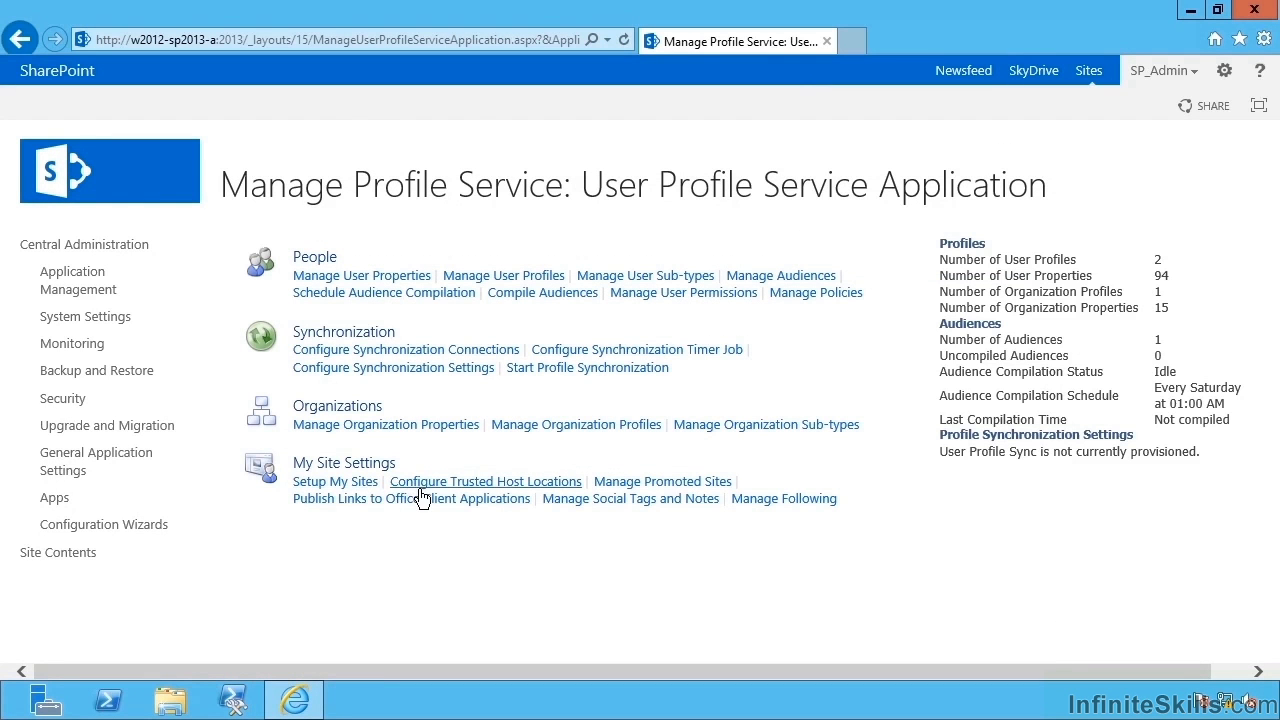
{"action": "left_click", "coordinate": [434, 486]}
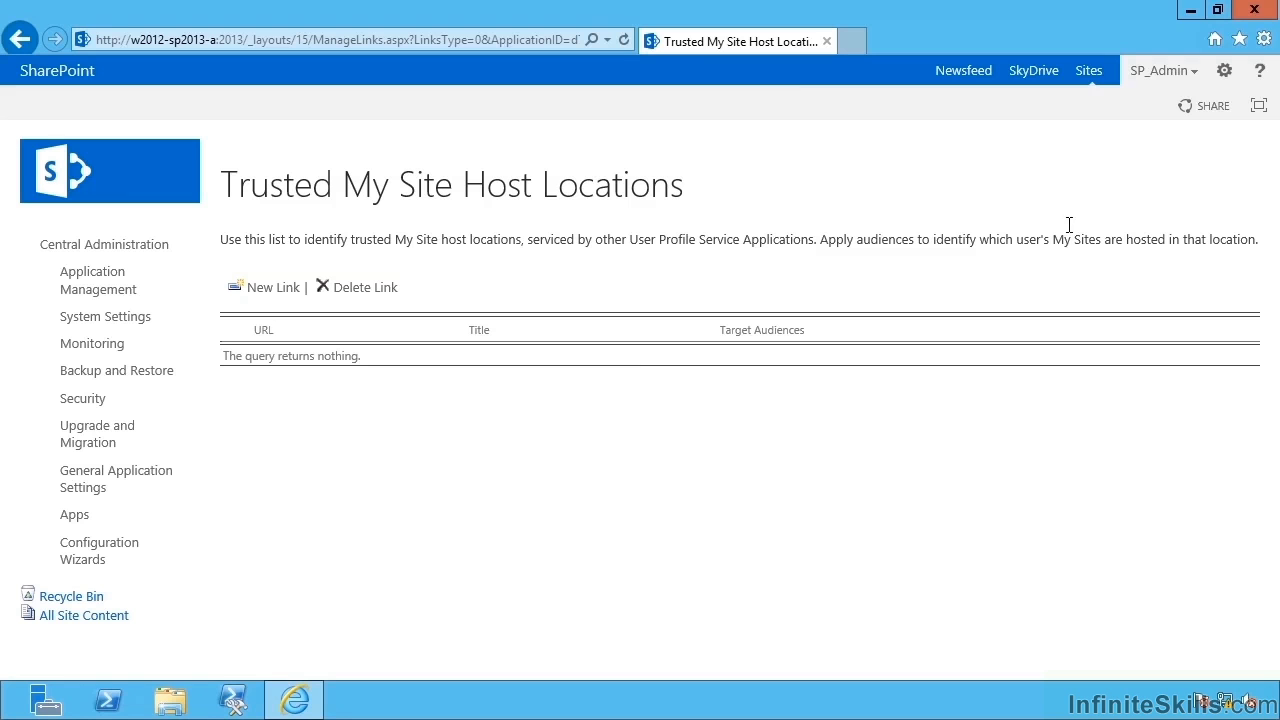
{"action": "left_click", "coordinate": [1195, 71]}
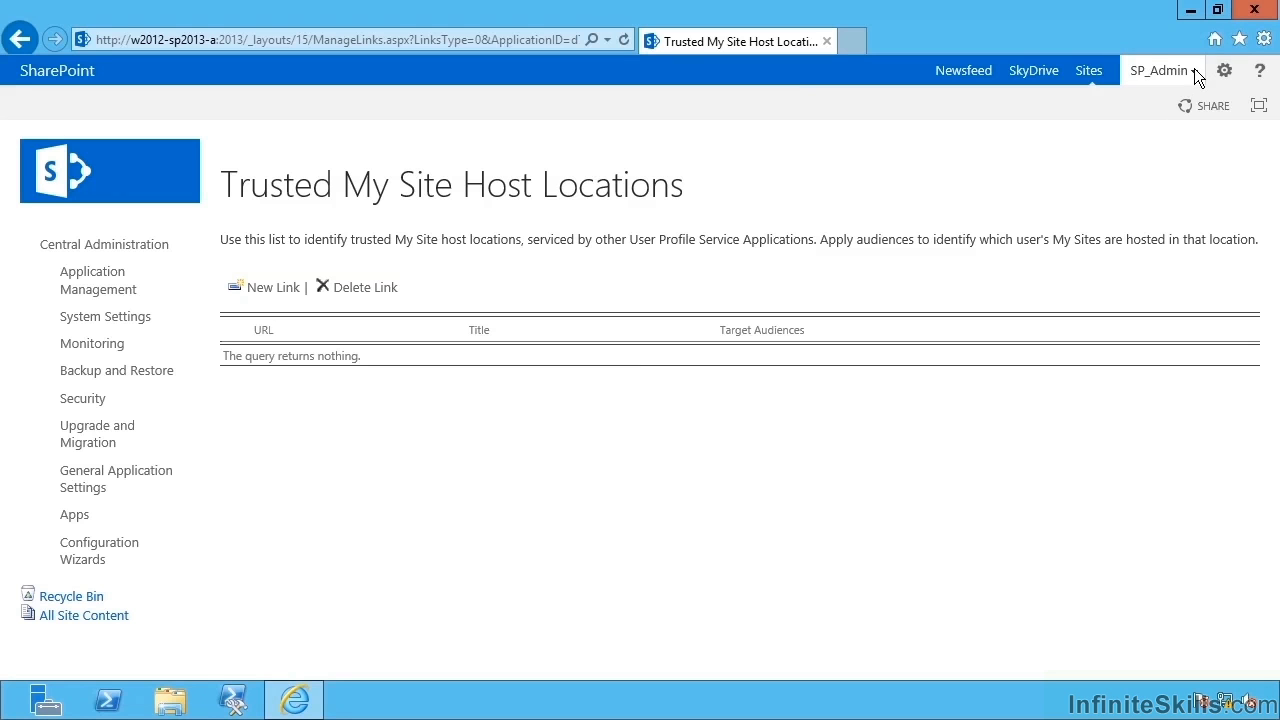
{"action": "left_click", "coordinate": [1003, 521]}
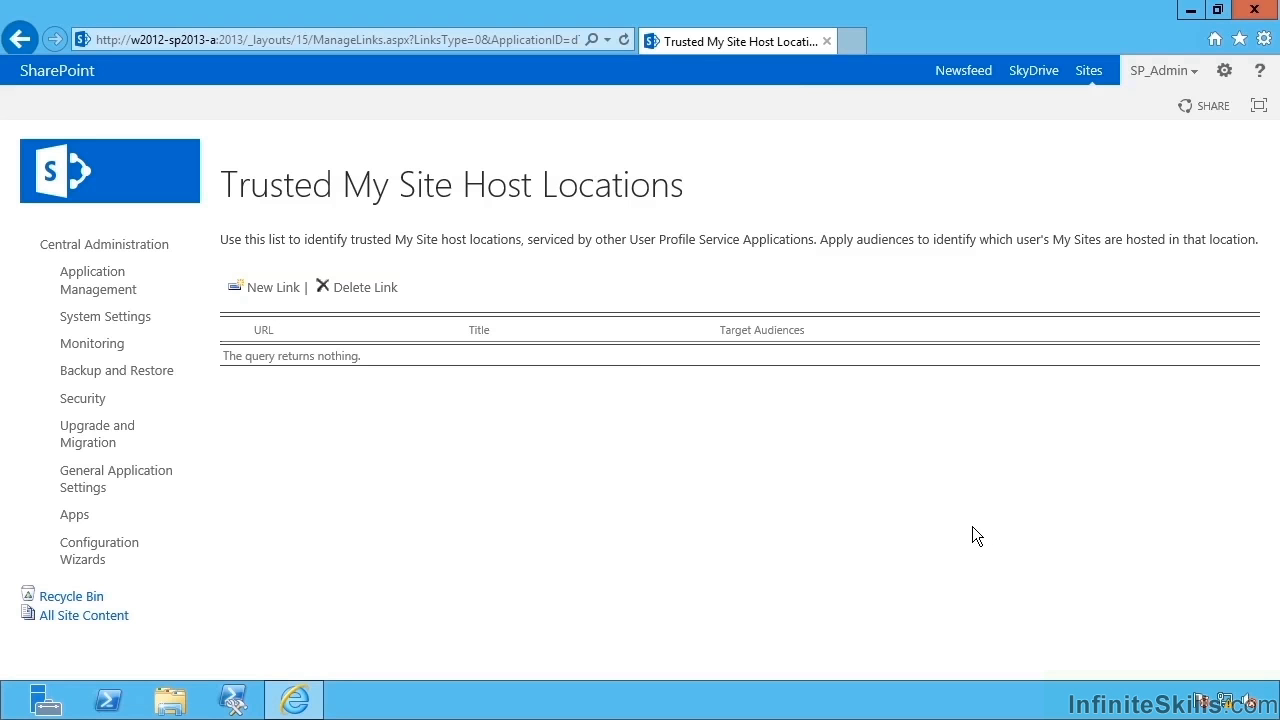
{"action": "left_click", "coordinate": [270, 289]}
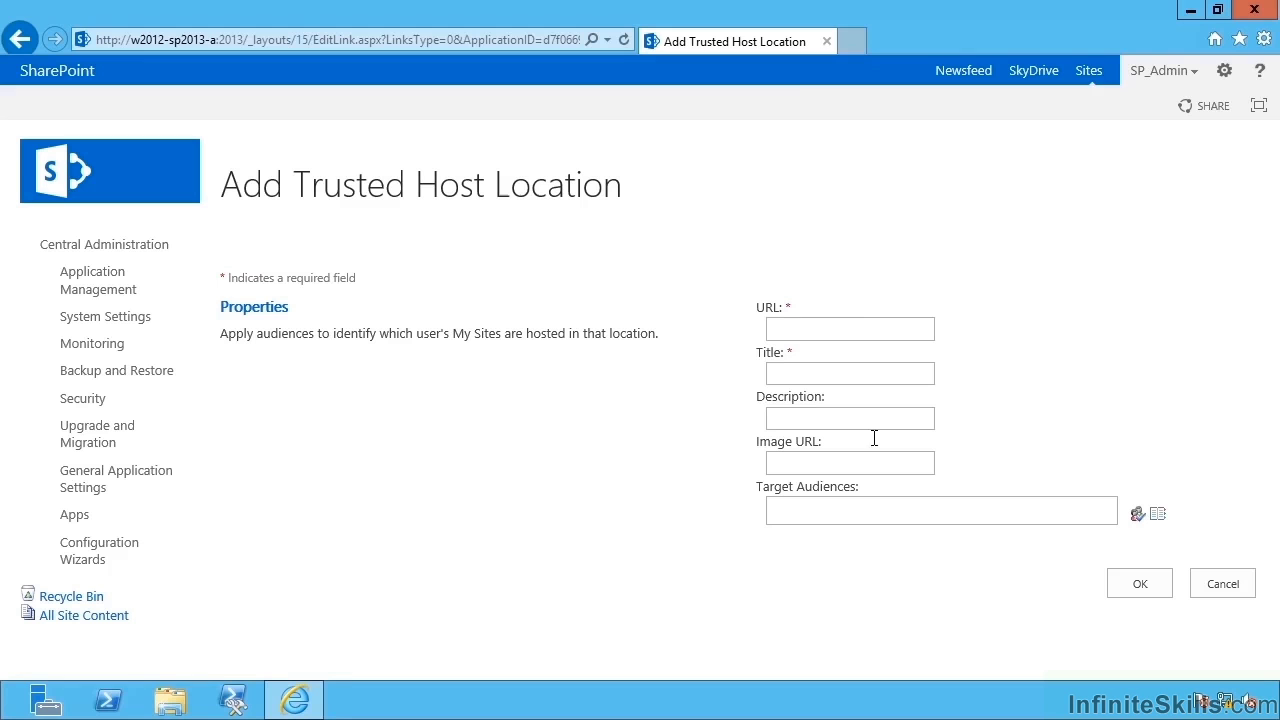
{"action": "left_click", "coordinate": [869, 328]}
{"action": "type", "text": "http://mysites.contoso.local"}
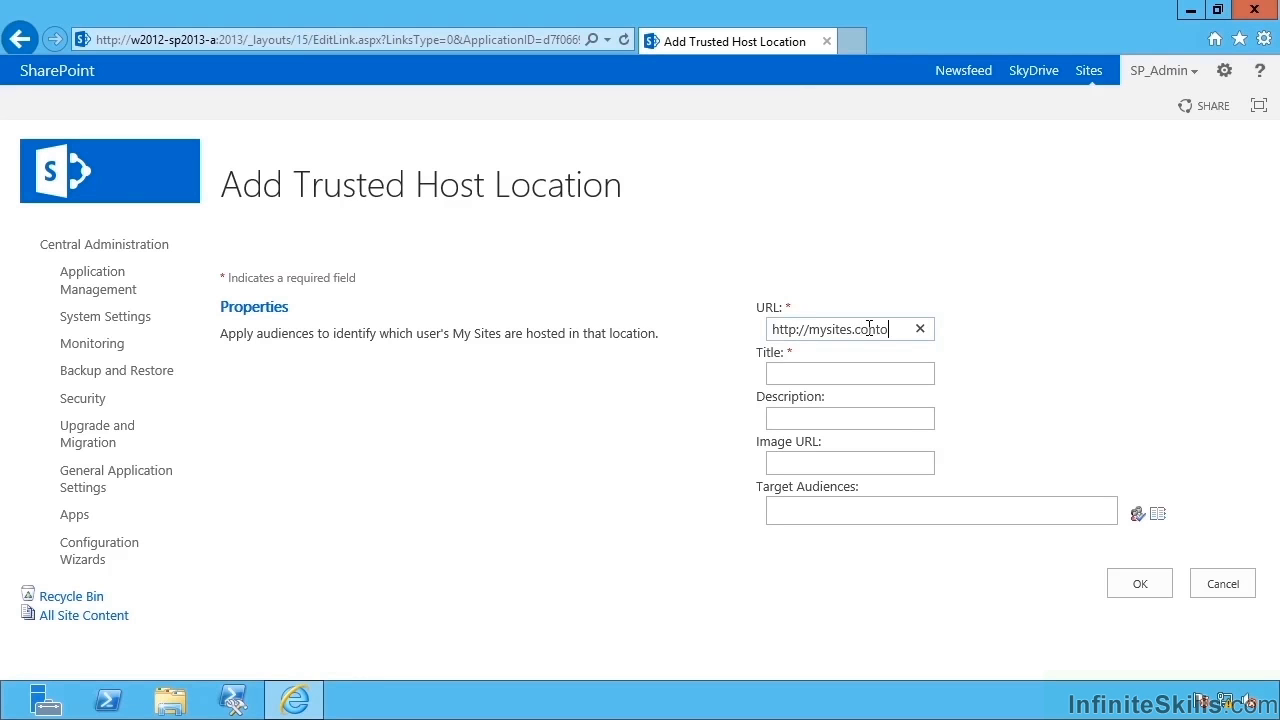
{"action": "key", "text": "Tab"}
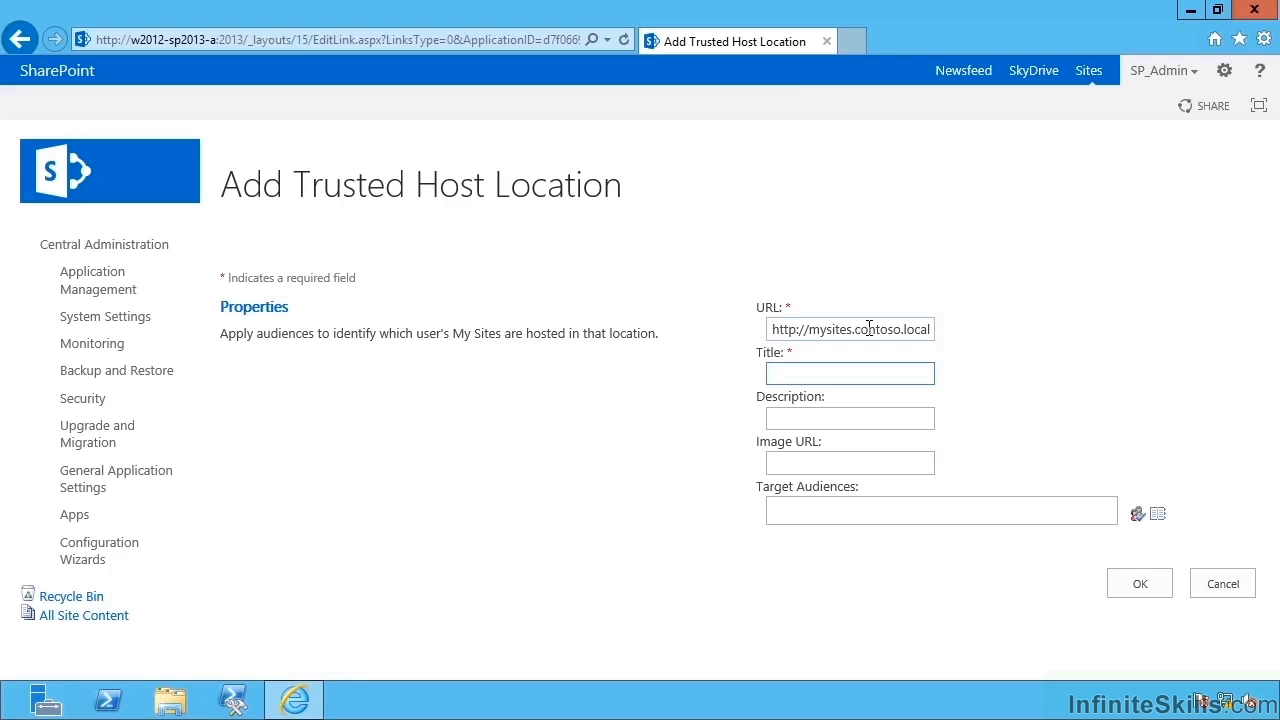
{"action": "type", "text": "European My Sites"}
{"action": "key", "text": "Tab"}
{"action": "key", "text": "Tab"}
{"action": "key", "text": "Tab"}
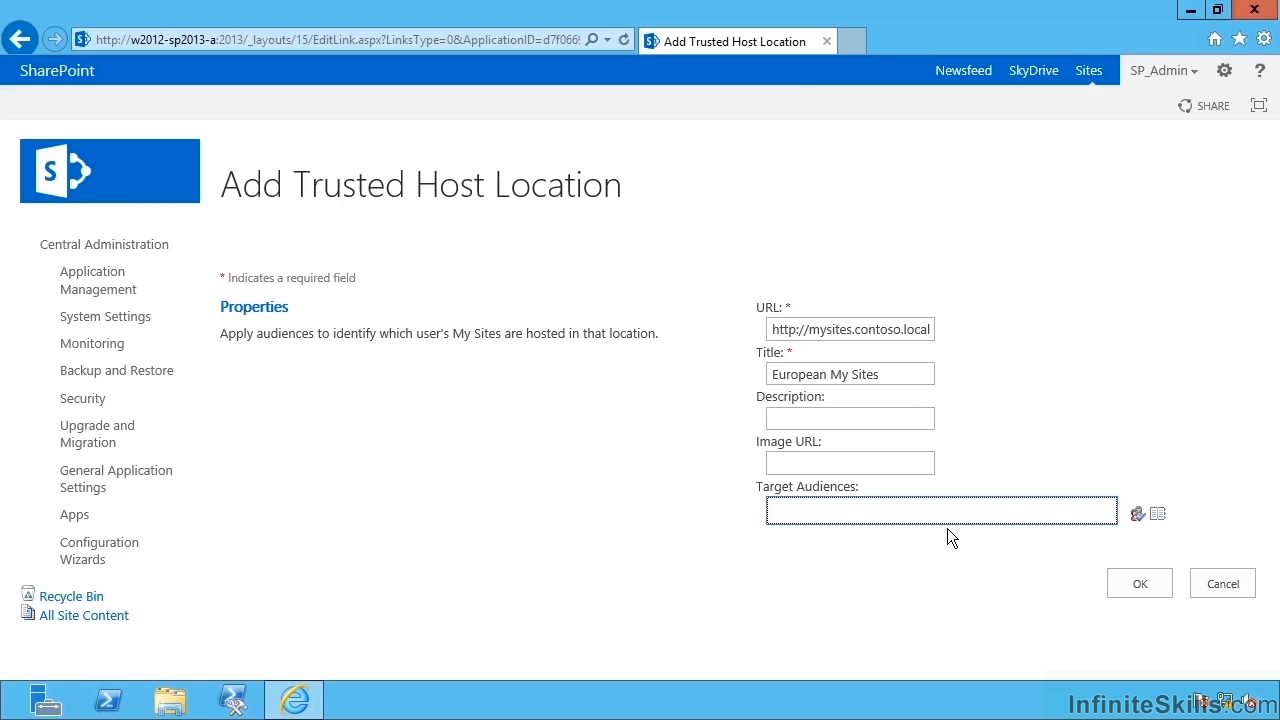
{"action": "type", "text": "all auithenticated users"}
{"action": "left_click", "coordinate": [1137, 515]}
{"action": "left_click", "coordinate": [1145, 584]}
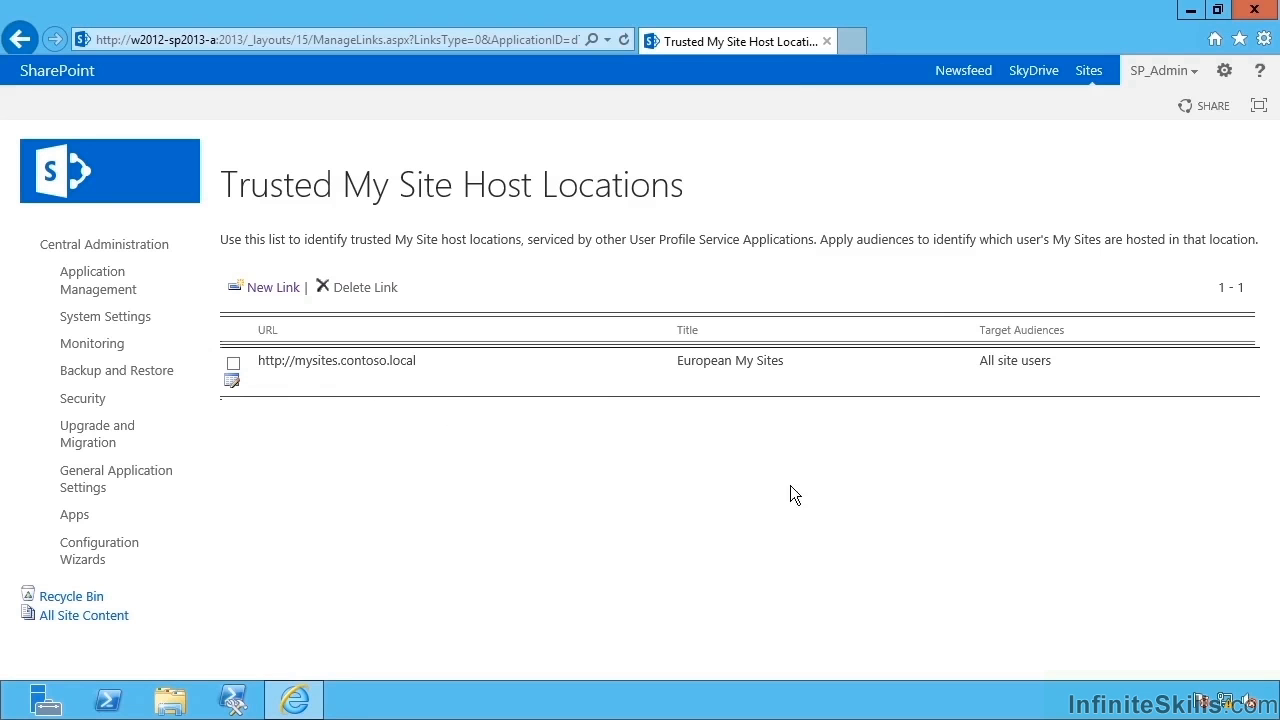
{"action": "left_click", "coordinate": [1165, 71]}
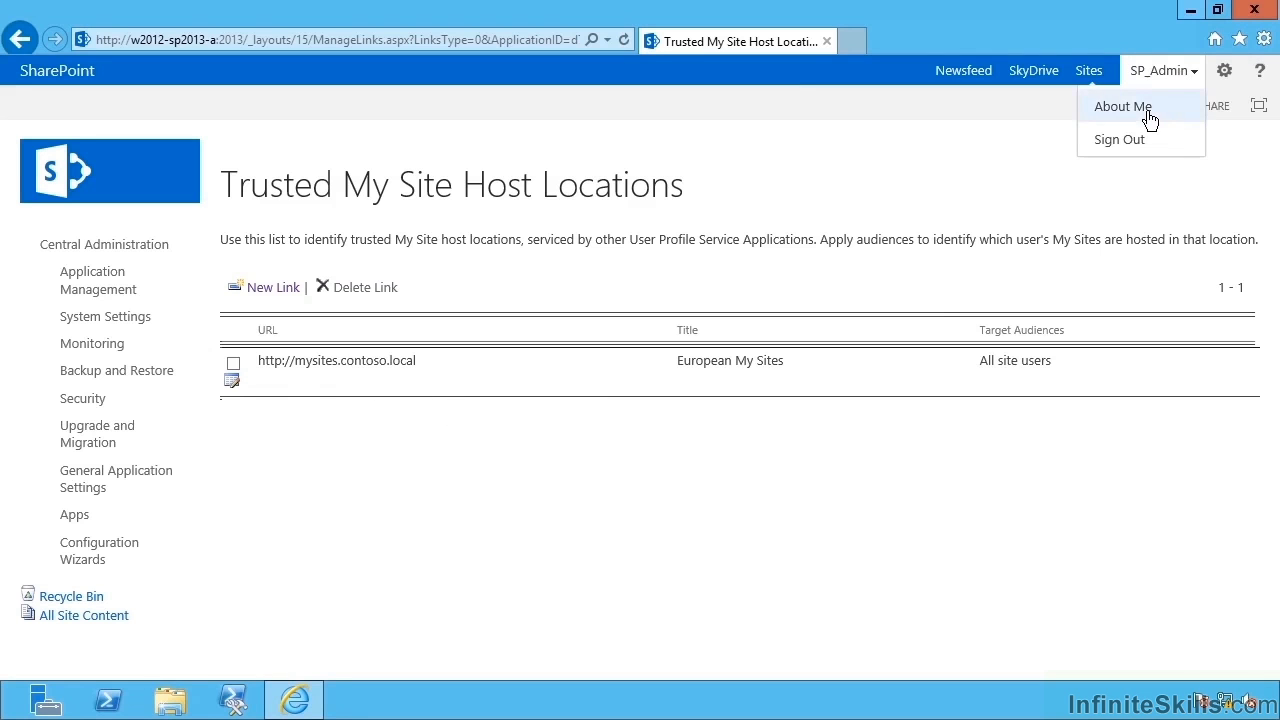
{"action": "left_click", "coordinate": [1094, 505]}
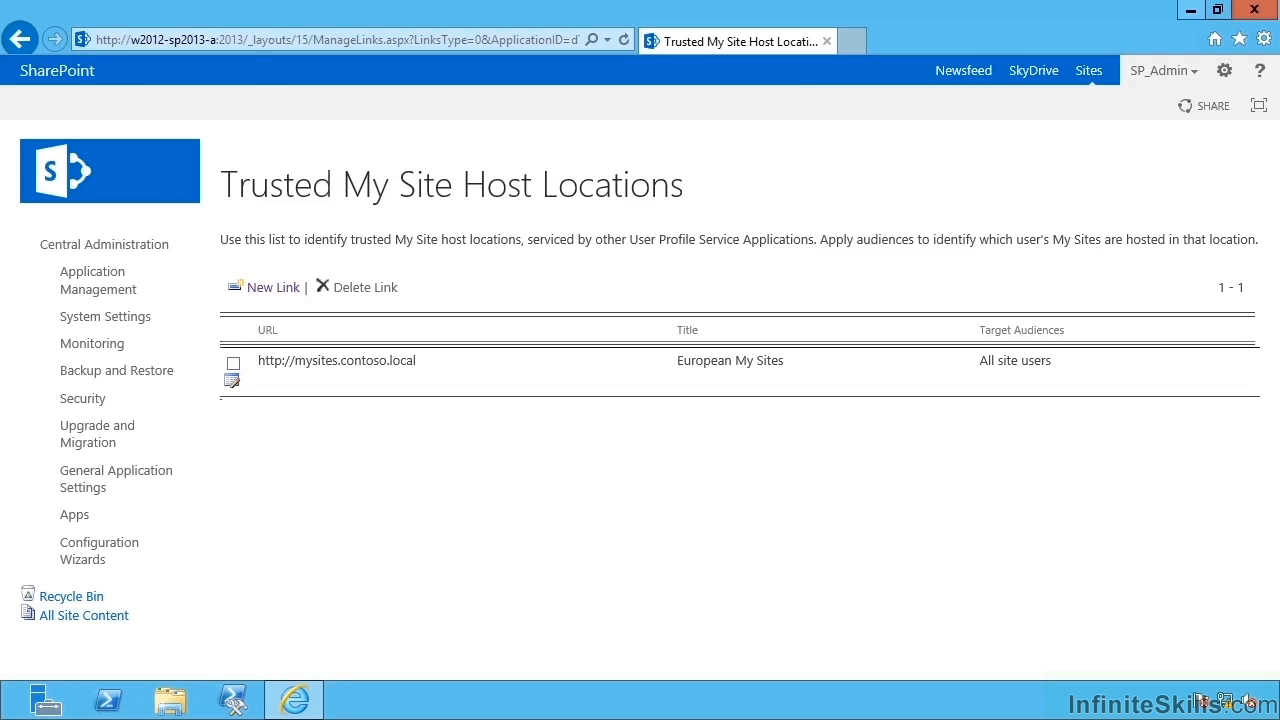
- Return to Manage Profile Service and open the Promoted Sites list
{"action": "right_click", "coordinate": [21, 46]}
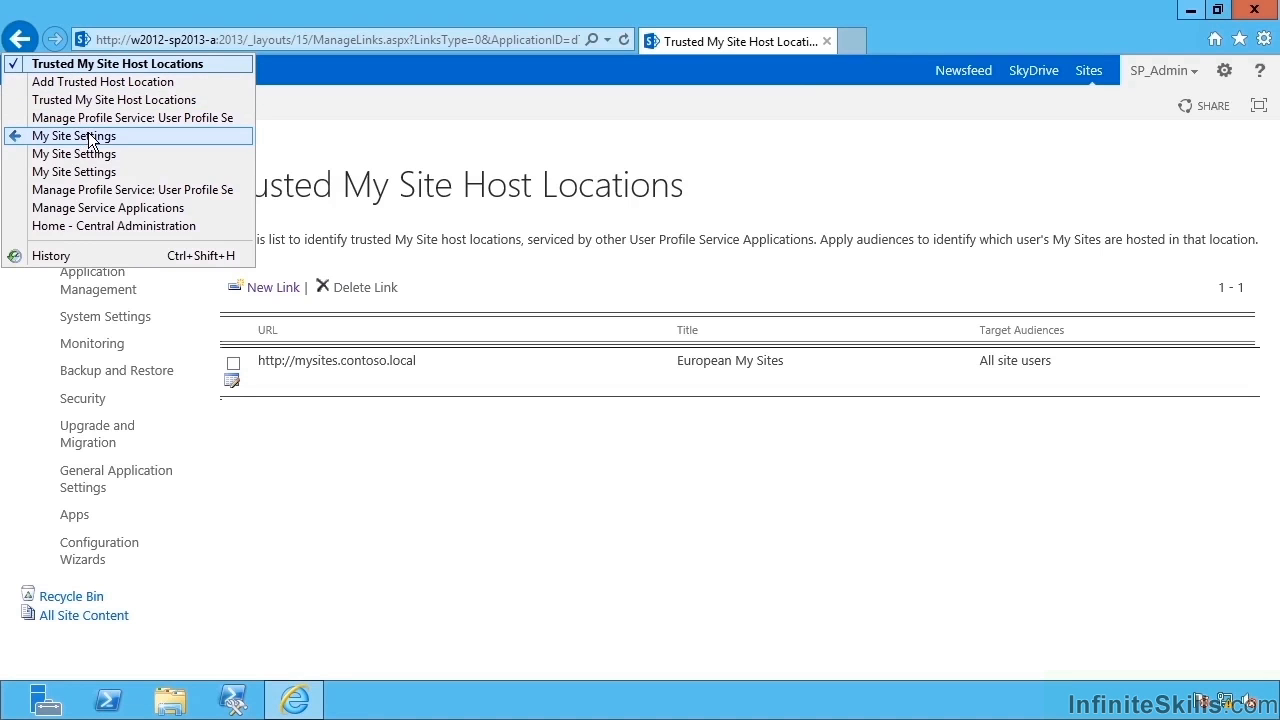
{"action": "left_click", "coordinate": [87, 117]}
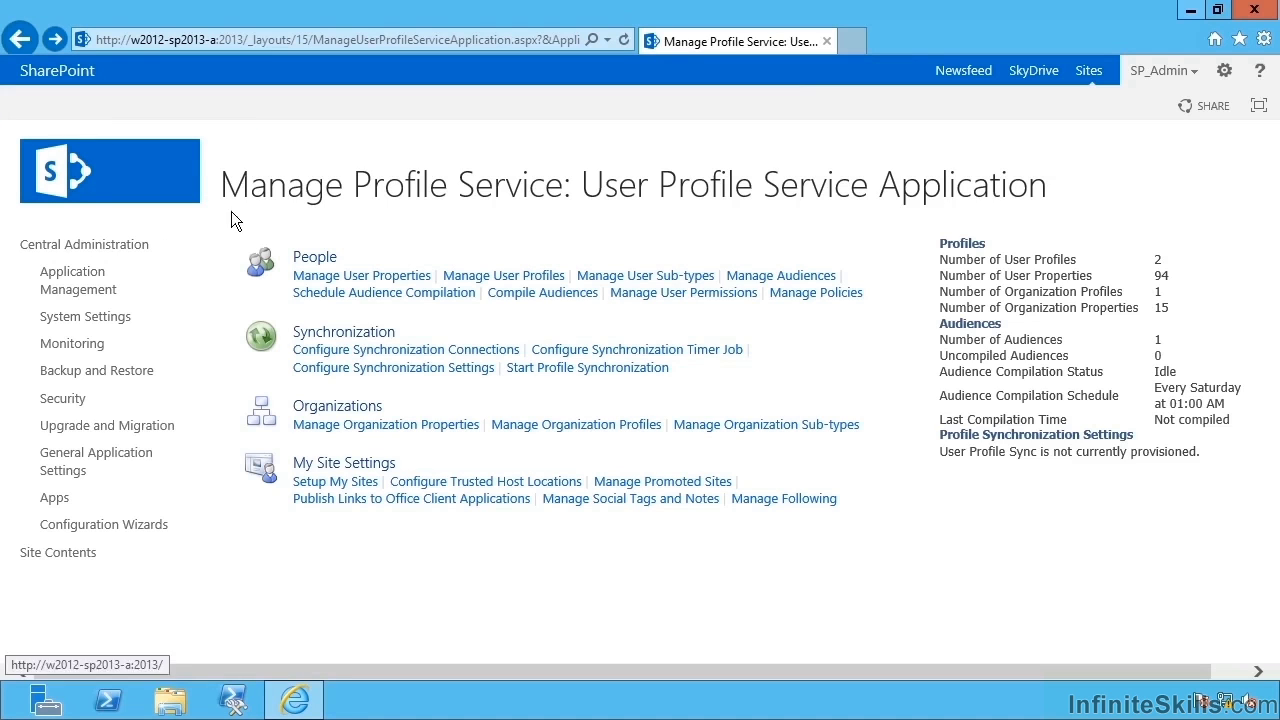
{"action": "left_click", "coordinate": [634, 484]}
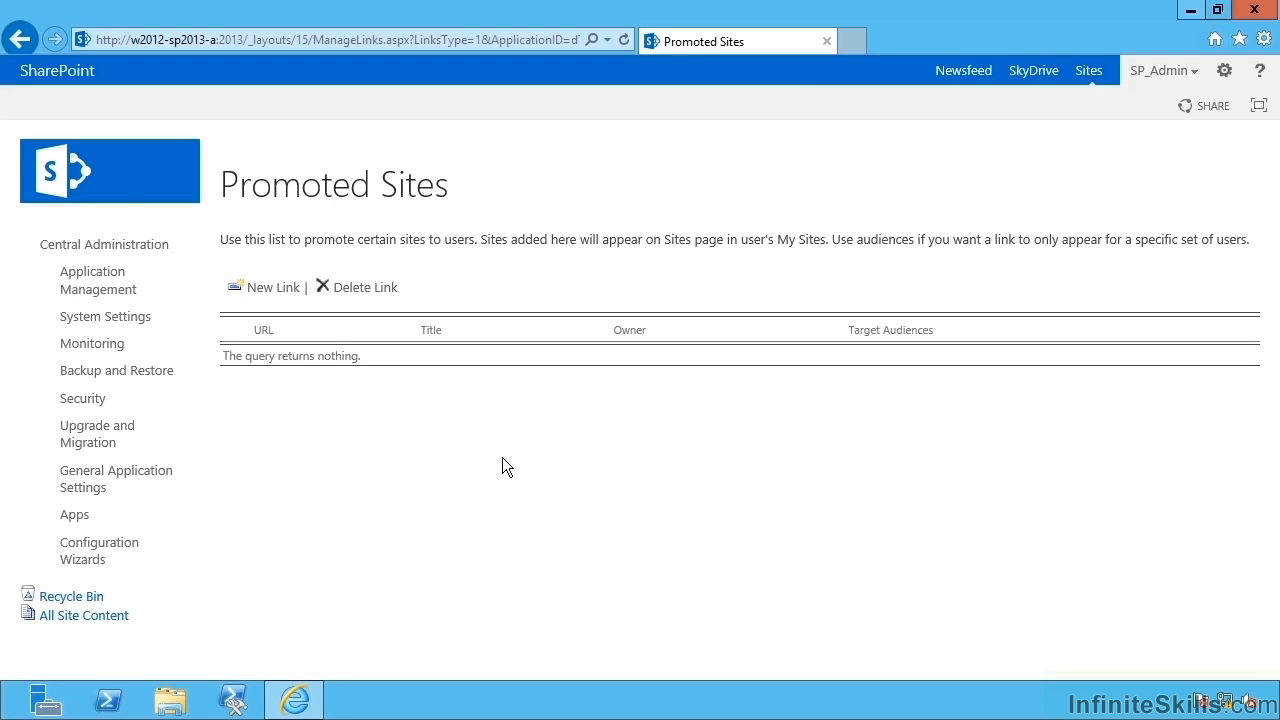
{"action": "left_click", "coordinate": [268, 290]}
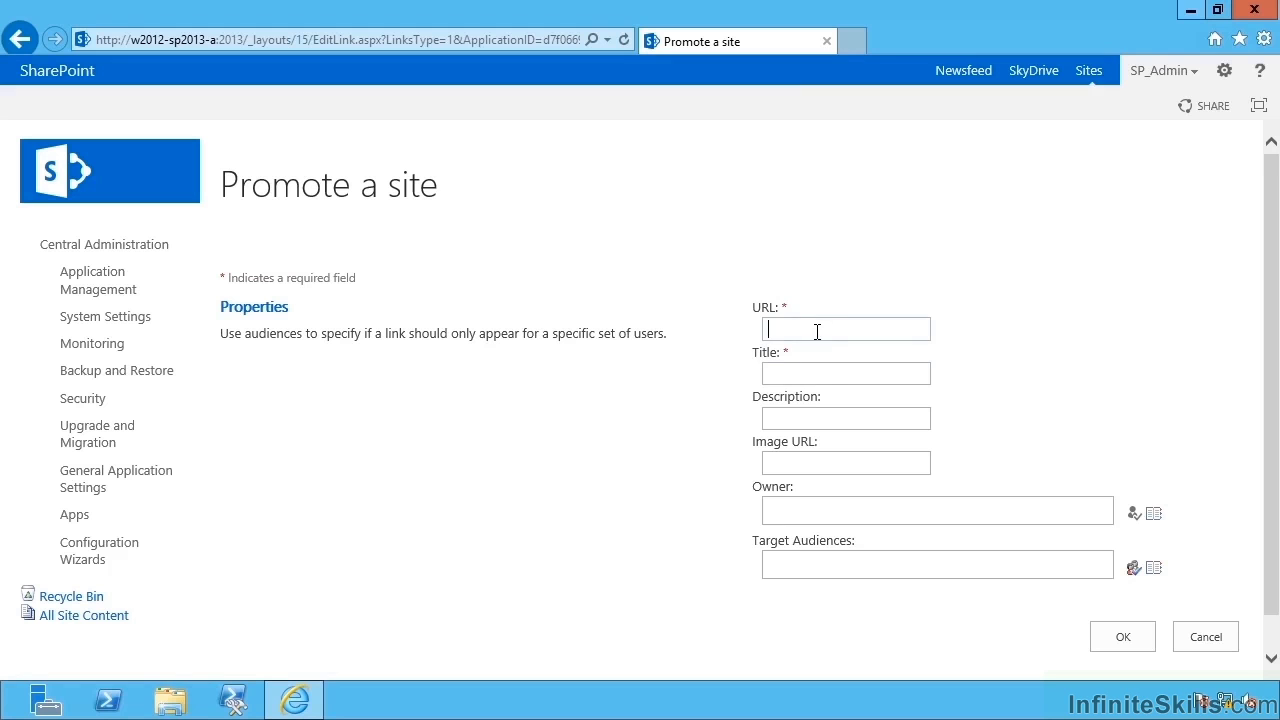
{"action": "left_click", "coordinate": [812, 329]}
{"action": "type", "text": "http://"}
{"action": "type", "text": "intranet."}
{"action": "type", "text": "contoso.local"}
{"action": "key", "text": "Tab"}
{"action": "type", "text": "Intranet"}
{"action": "key", "text": "Tab"}
{"action": "type", "text": "Back to t"}
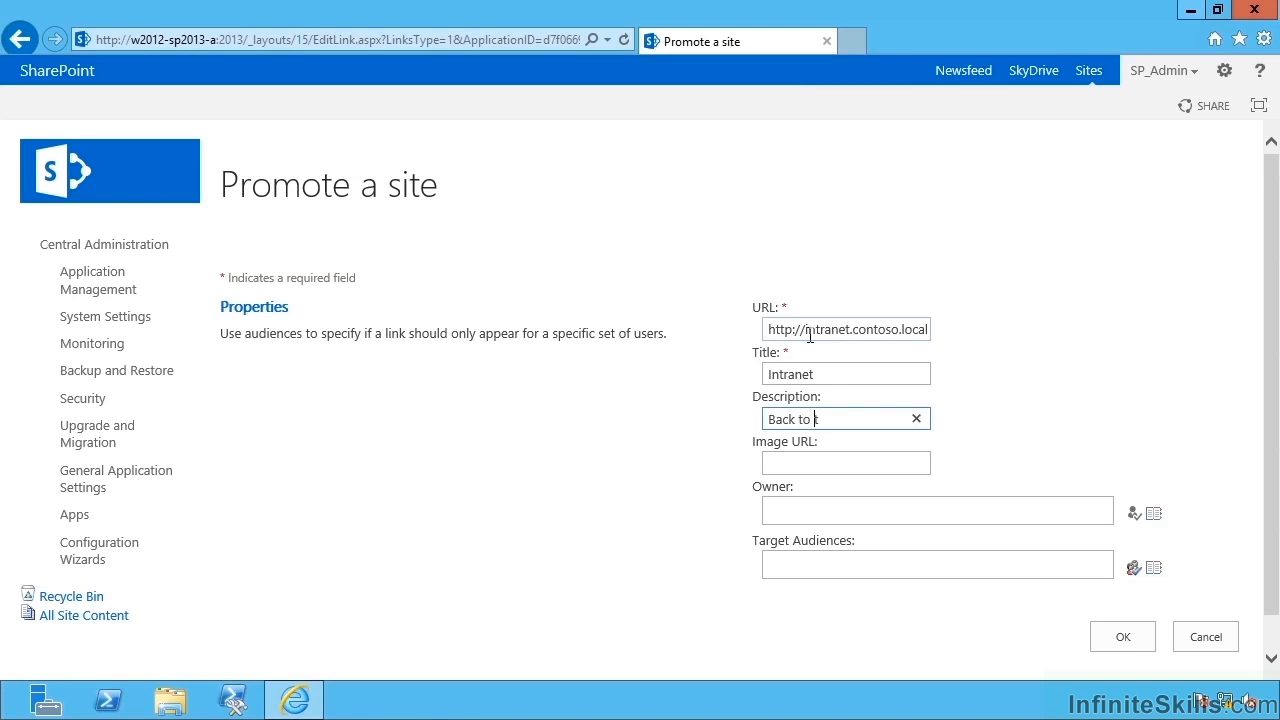
{"action": "type", "text": "he Intranet!"}
- Make the admin account owner, target All site users, and save the promoted site
{"action": "left_click", "coordinate": [982, 517]}
{"action": "type", "text": "sp_admi"}
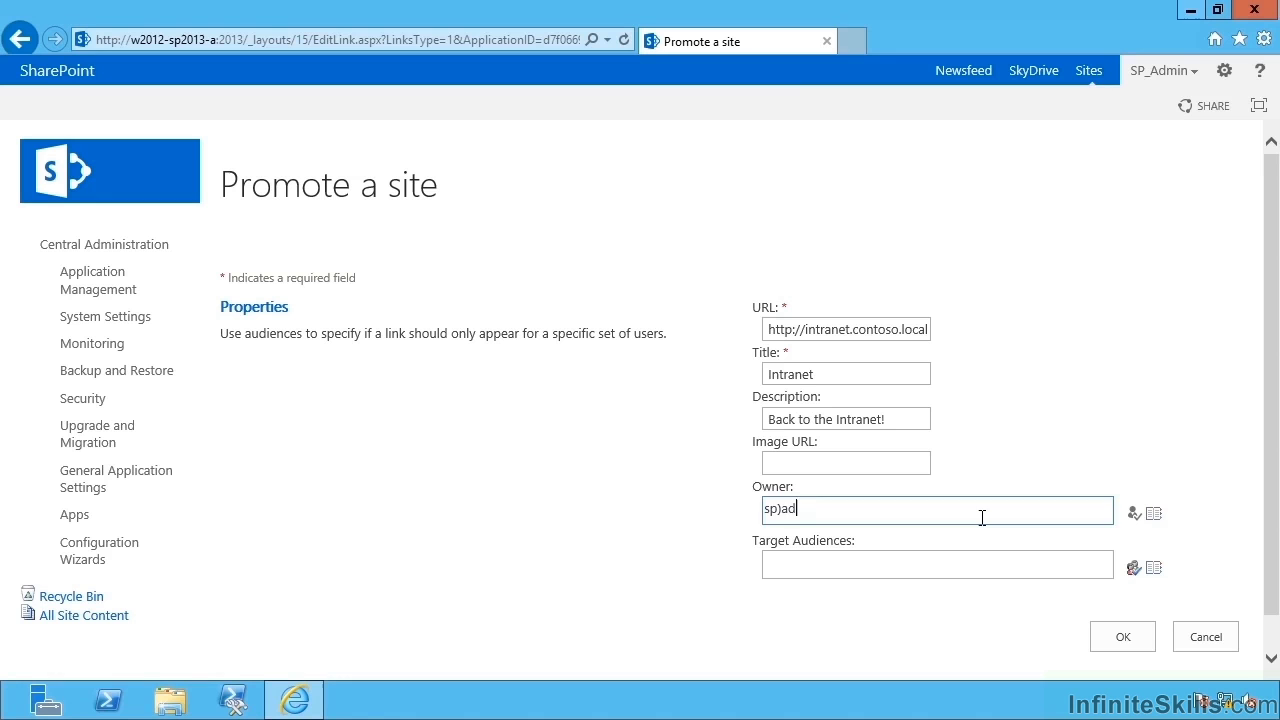
{"action": "type", "text": "n"}
{"action": "key", "text": "Tab"}
{"action": "type", "text": "all authenticated users"}
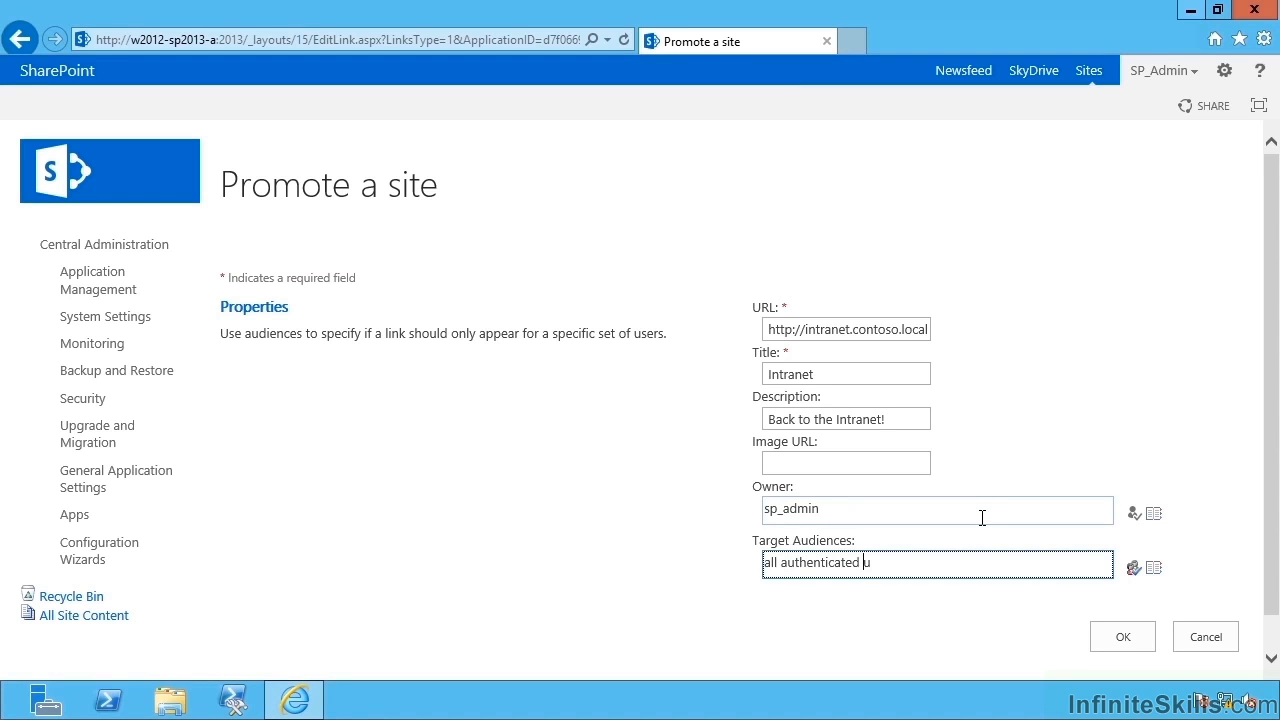
{"action": "left_click", "coordinate": [1133, 570]}
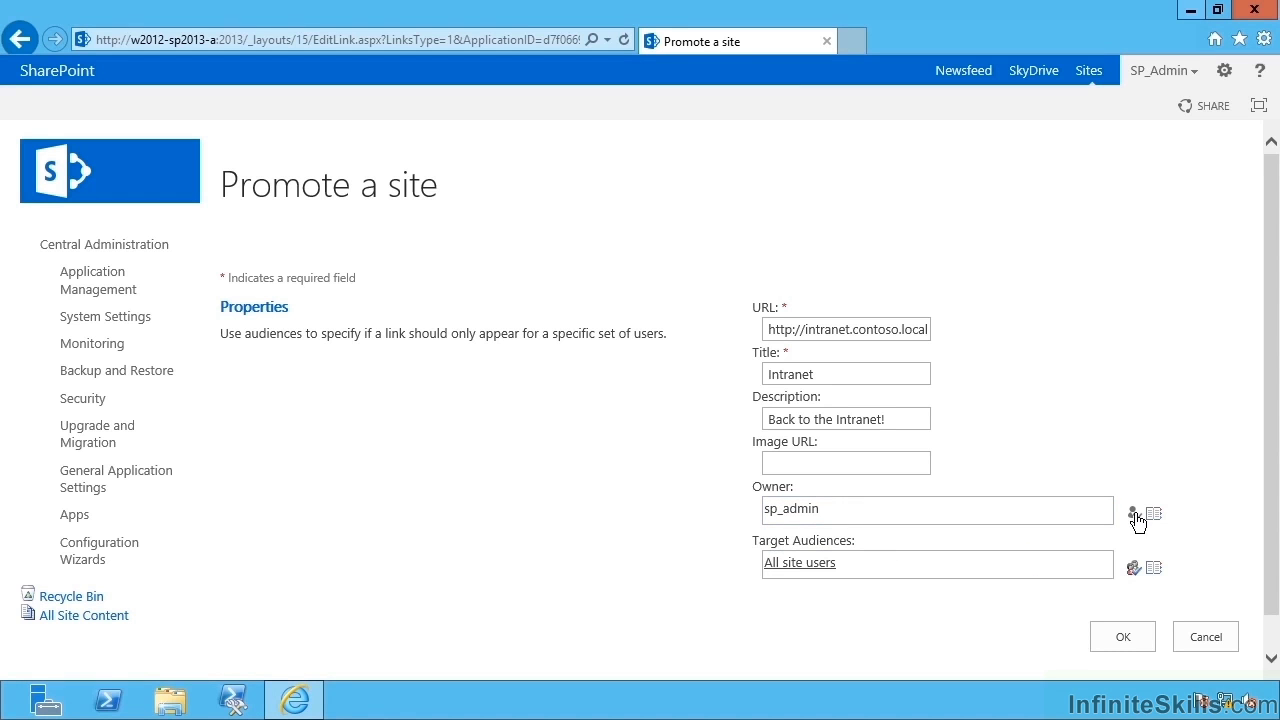
{"action": "left_click", "coordinate": [1134, 514]}
{"action": "left_click", "coordinate": [1122, 636]}
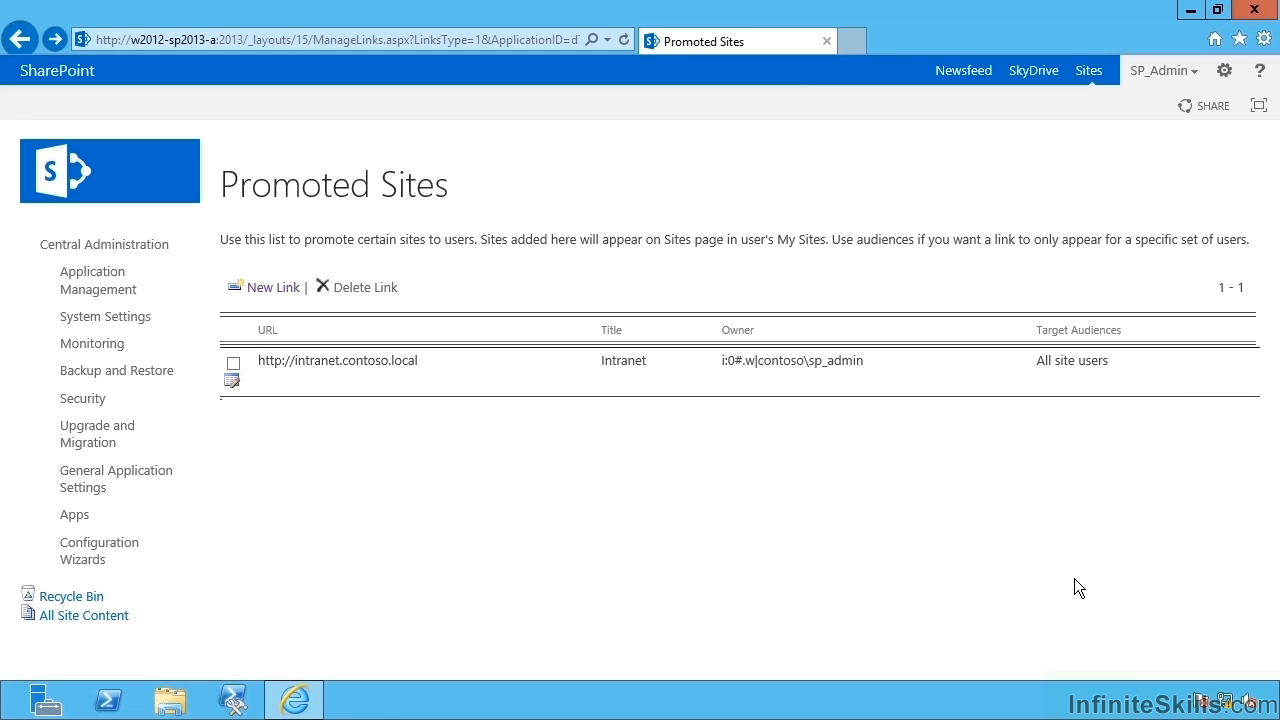
{"action": "left_click", "coordinate": [1190, 74]}
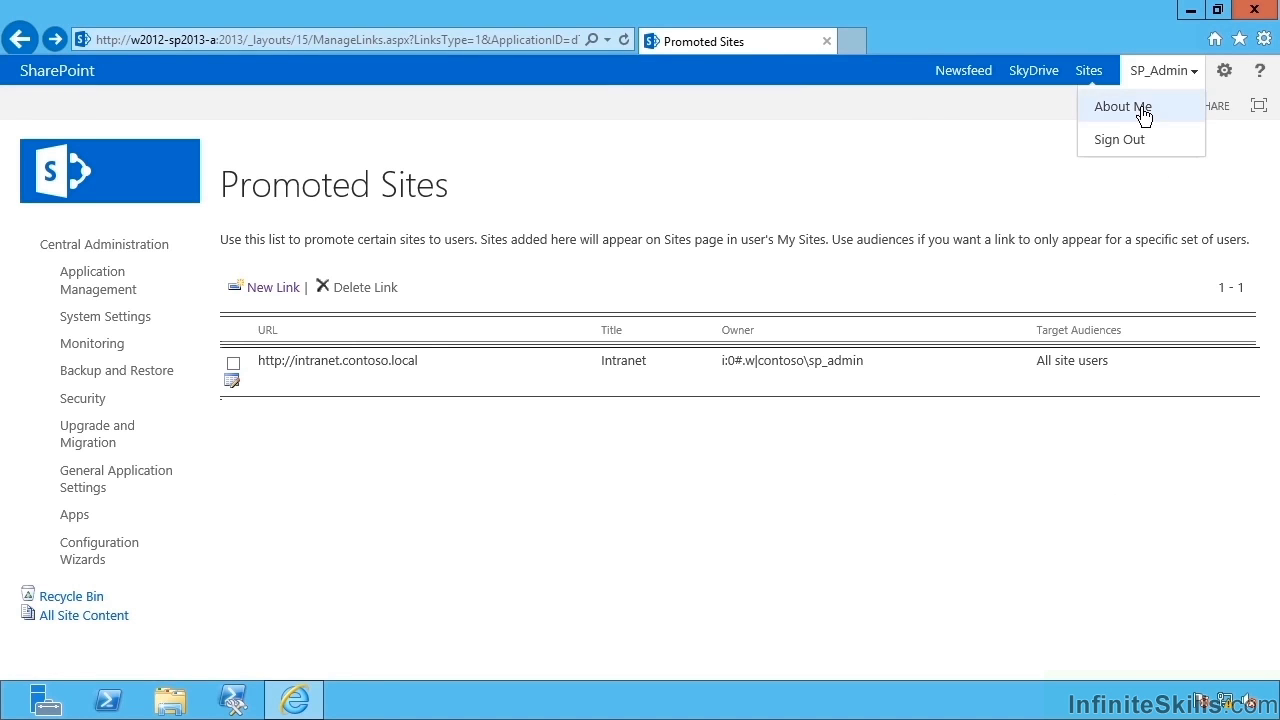
{"action": "left_click", "coordinate": [1143, 112]}
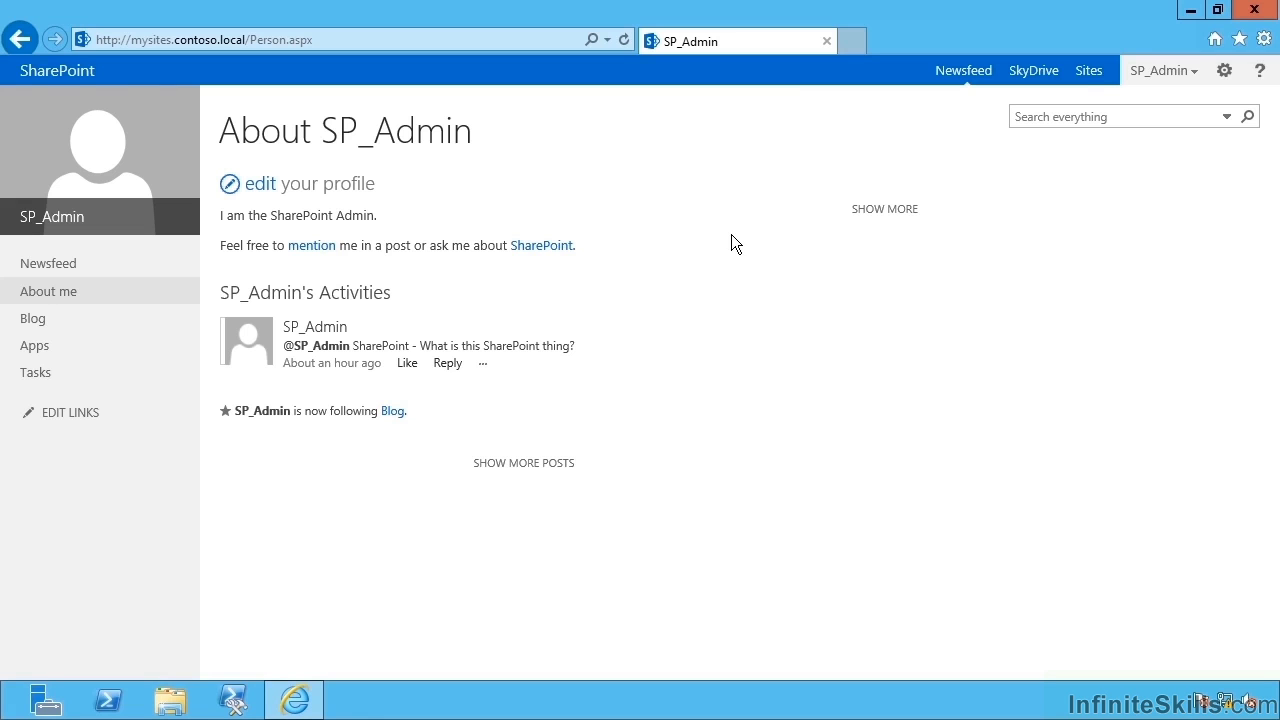
{"action": "left_click", "coordinate": [1092, 72]}
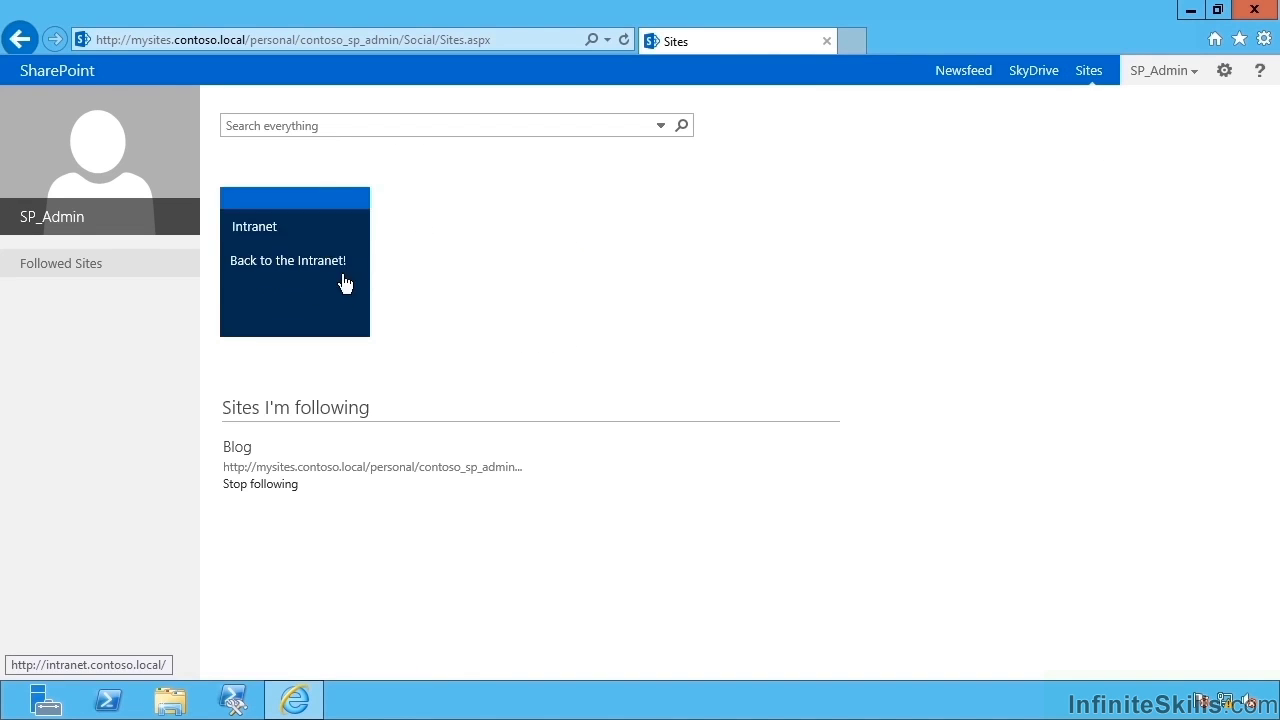
{"action": "left_click", "coordinate": [274, 255]}
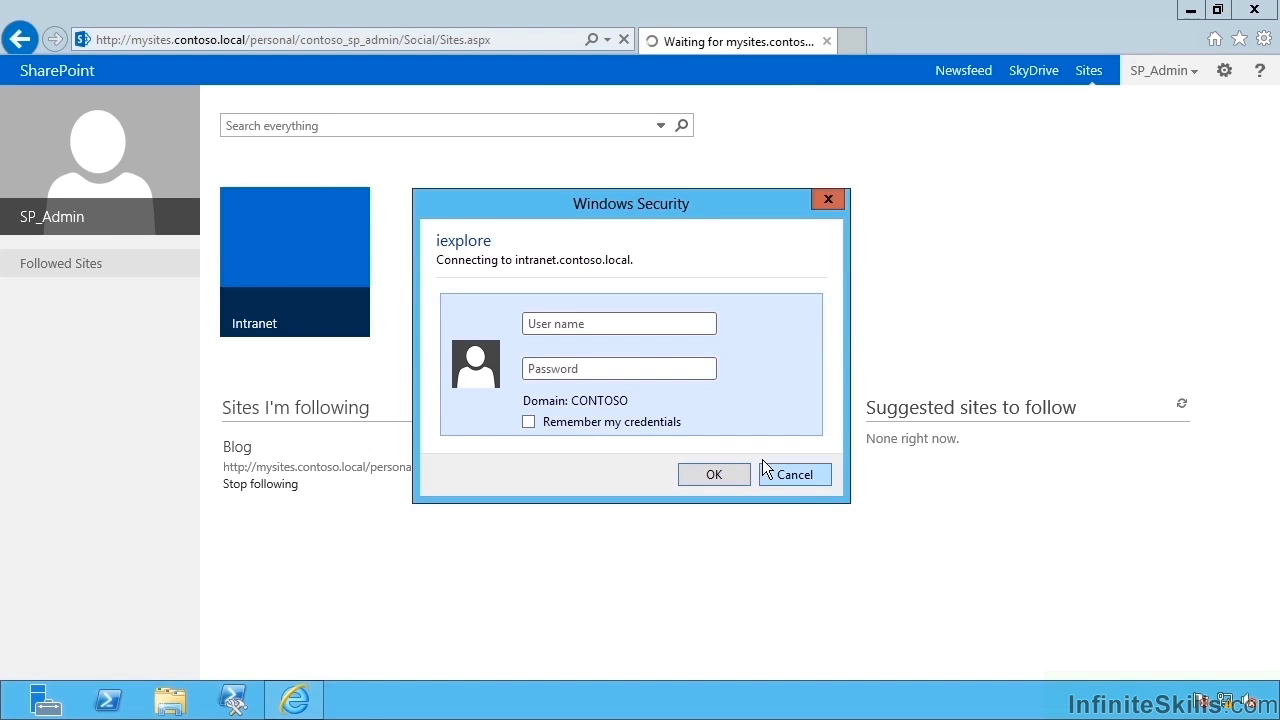
{"action": "left_click", "coordinate": [788, 472]}
{"action": "left_click", "coordinate": [19, 39]}
{"action": "left_click", "coordinate": [19, 39]}
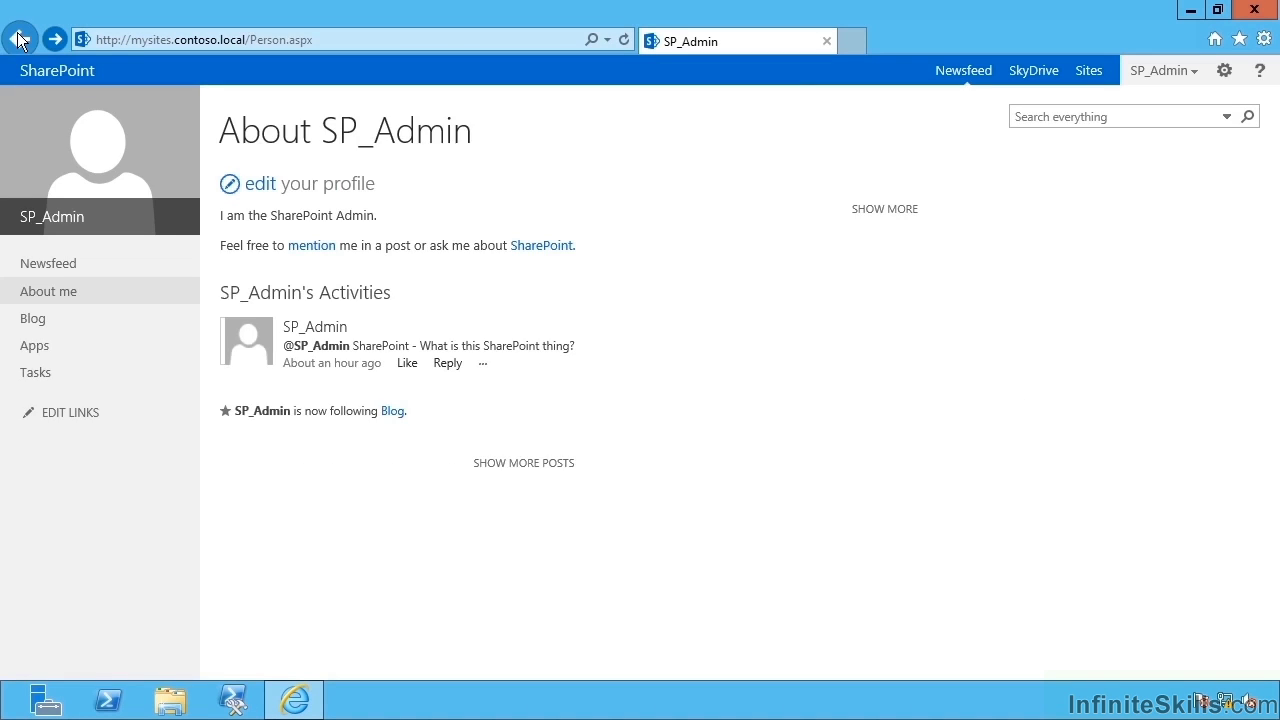
{"action": "left_click", "coordinate": [19, 39]}
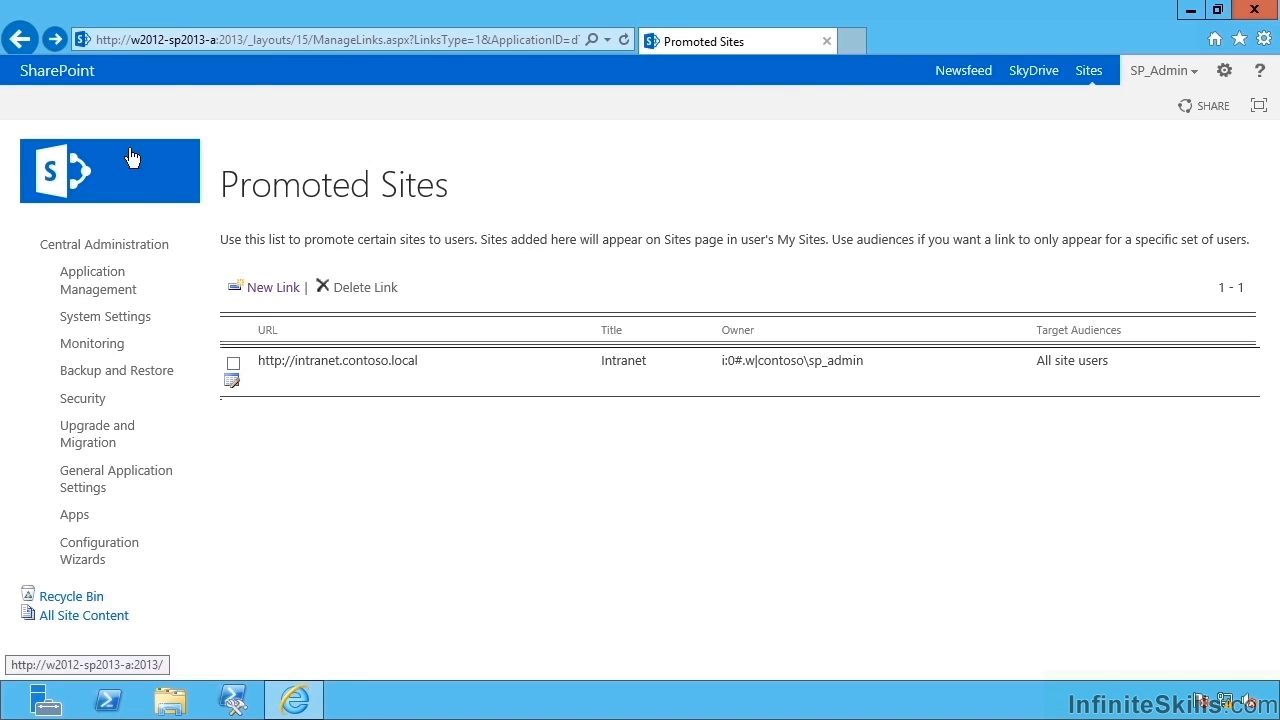
- Return to Manage Profile Service and open the published links for Office applications
{"action": "right_click", "coordinate": [19, 39]}
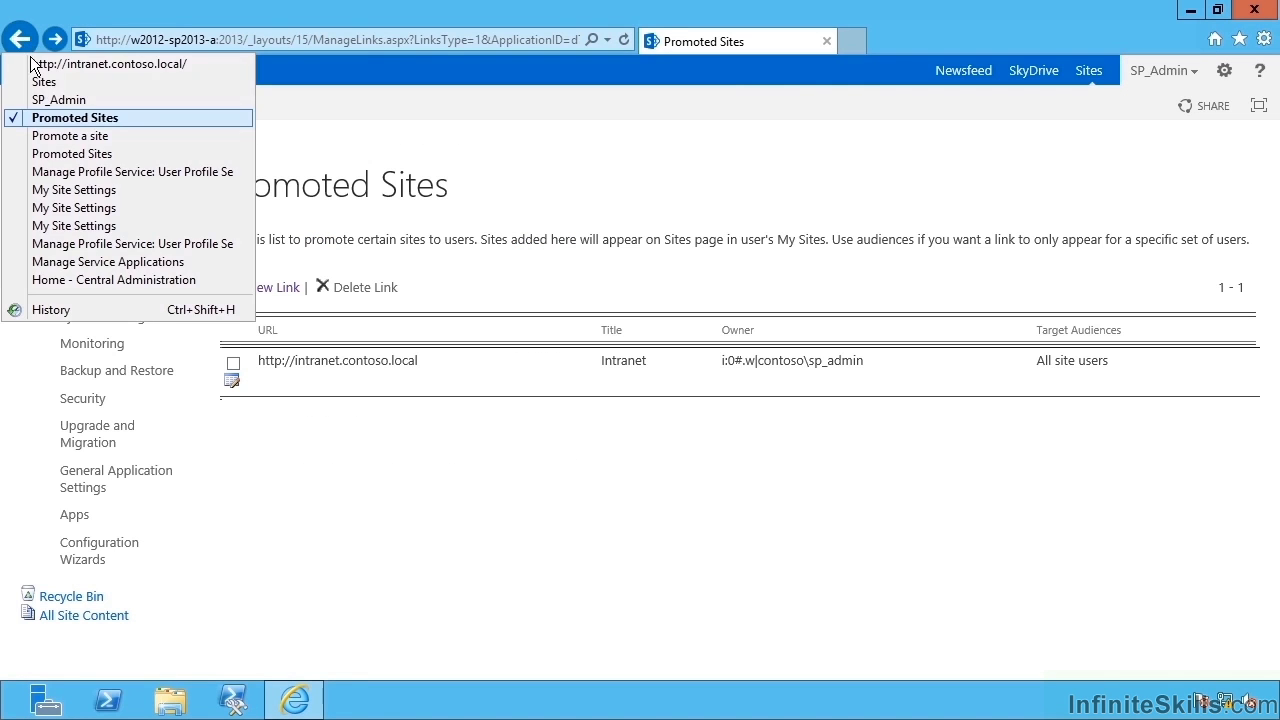
{"action": "left_click", "coordinate": [130, 170]}
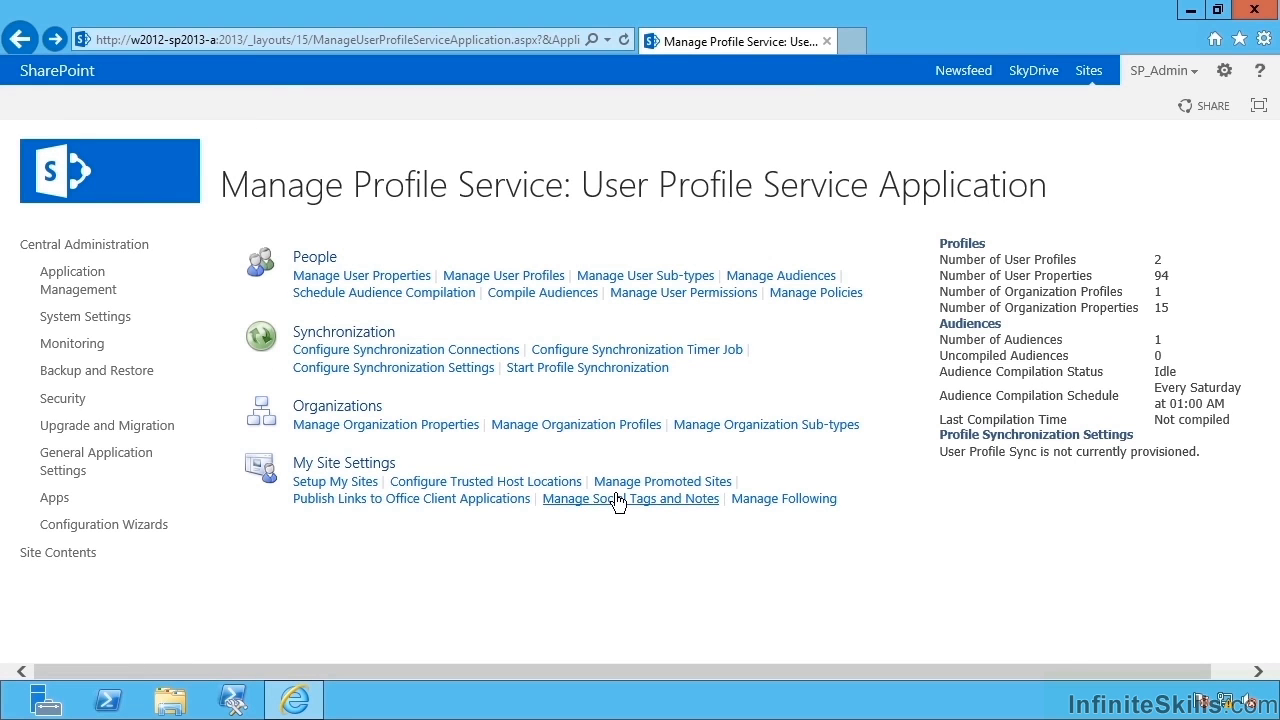
{"action": "left_click", "coordinate": [398, 503]}
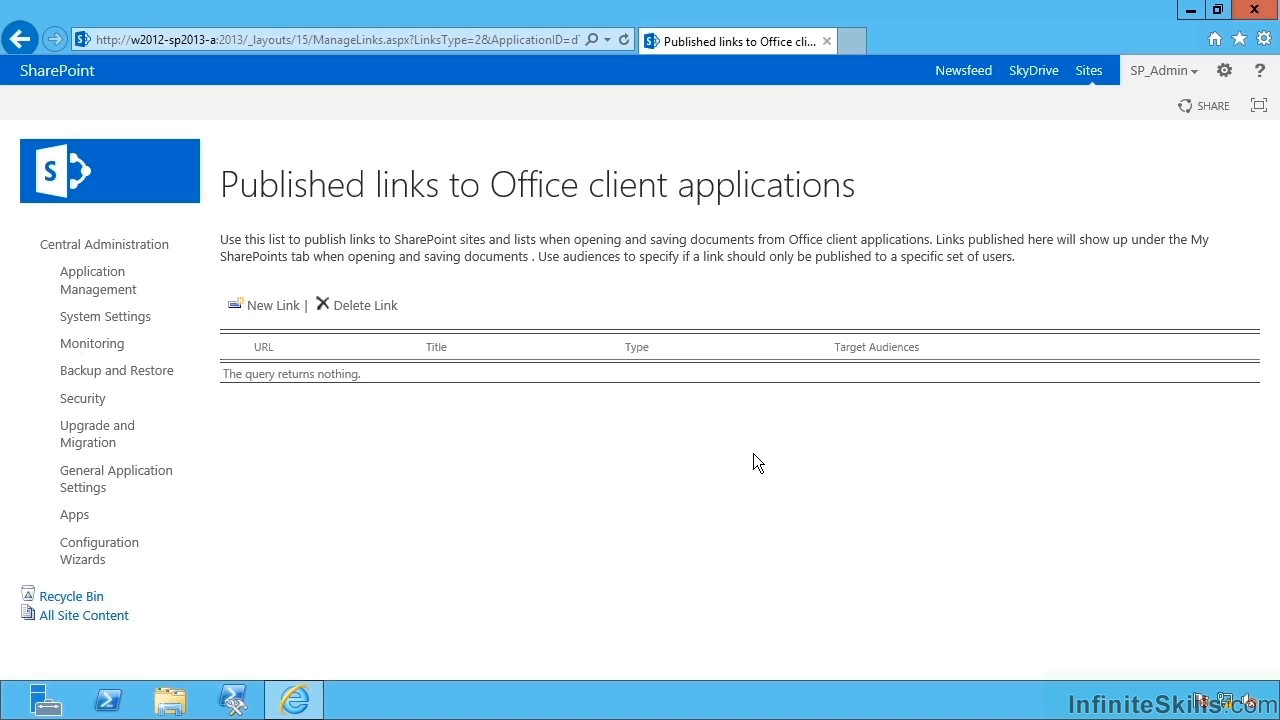
{"action": "left_click", "coordinate": [272, 305]}
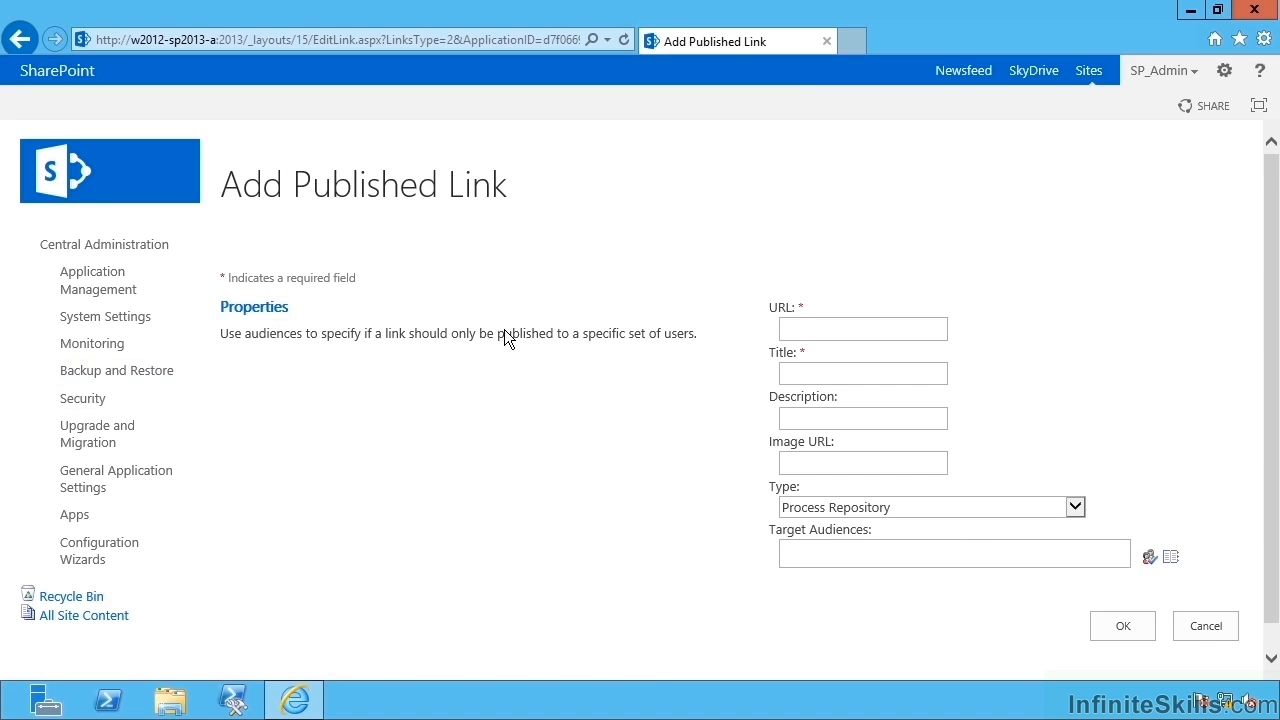
{"action": "left_click", "coordinate": [800, 332]}
{"action": "type", "text": "http://intranet.com"}
{"action": "type", "text": "toso"}
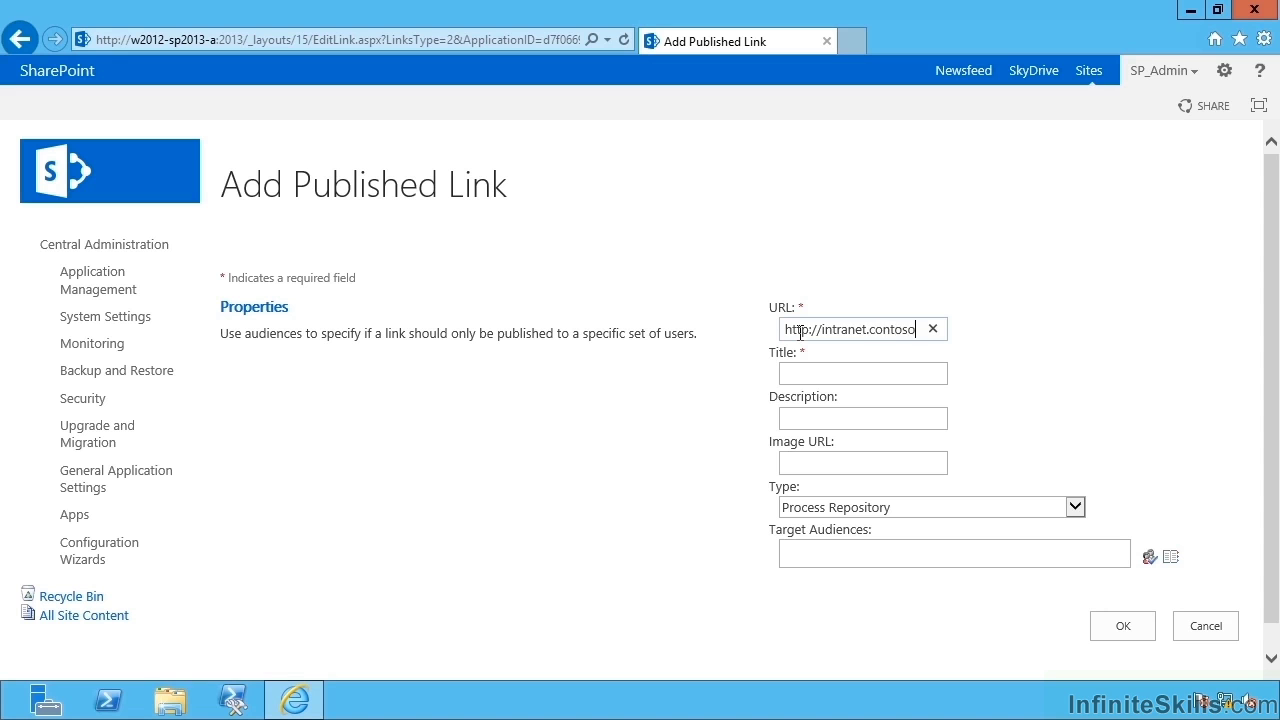
{"action": "type", "text": ".com/s"}
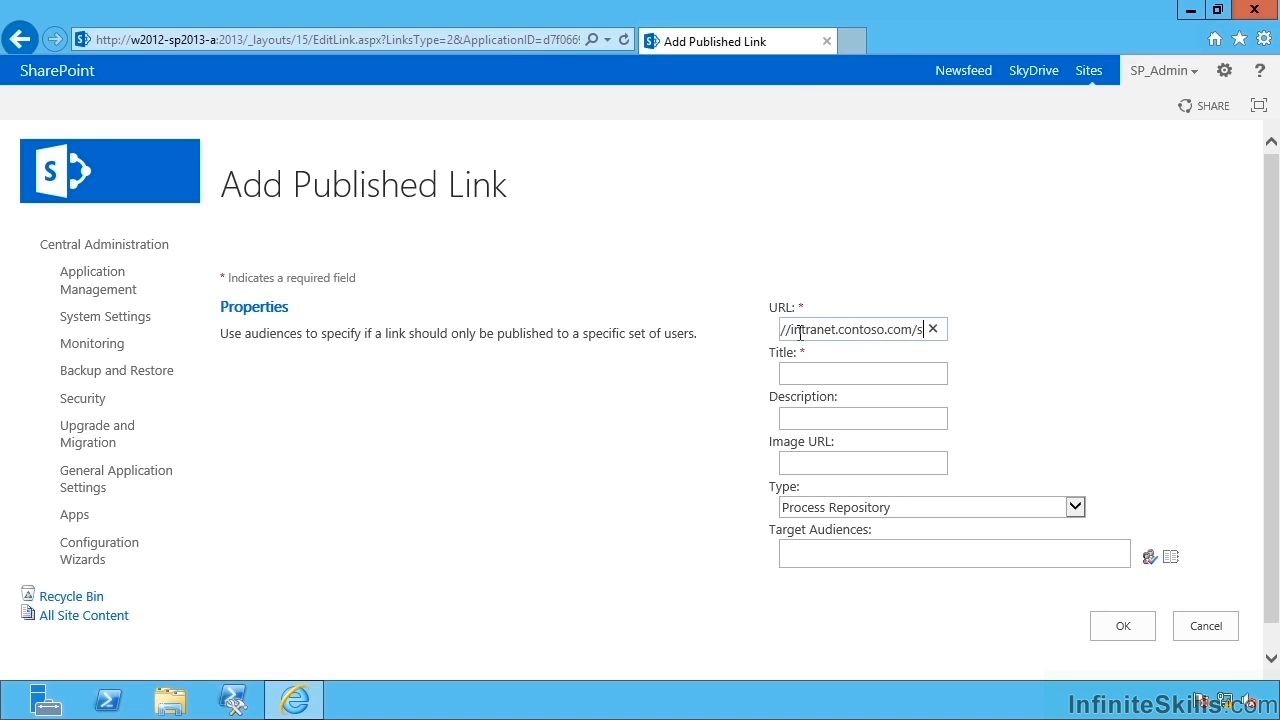
{"action": "type", "text": "hared%20documents"}
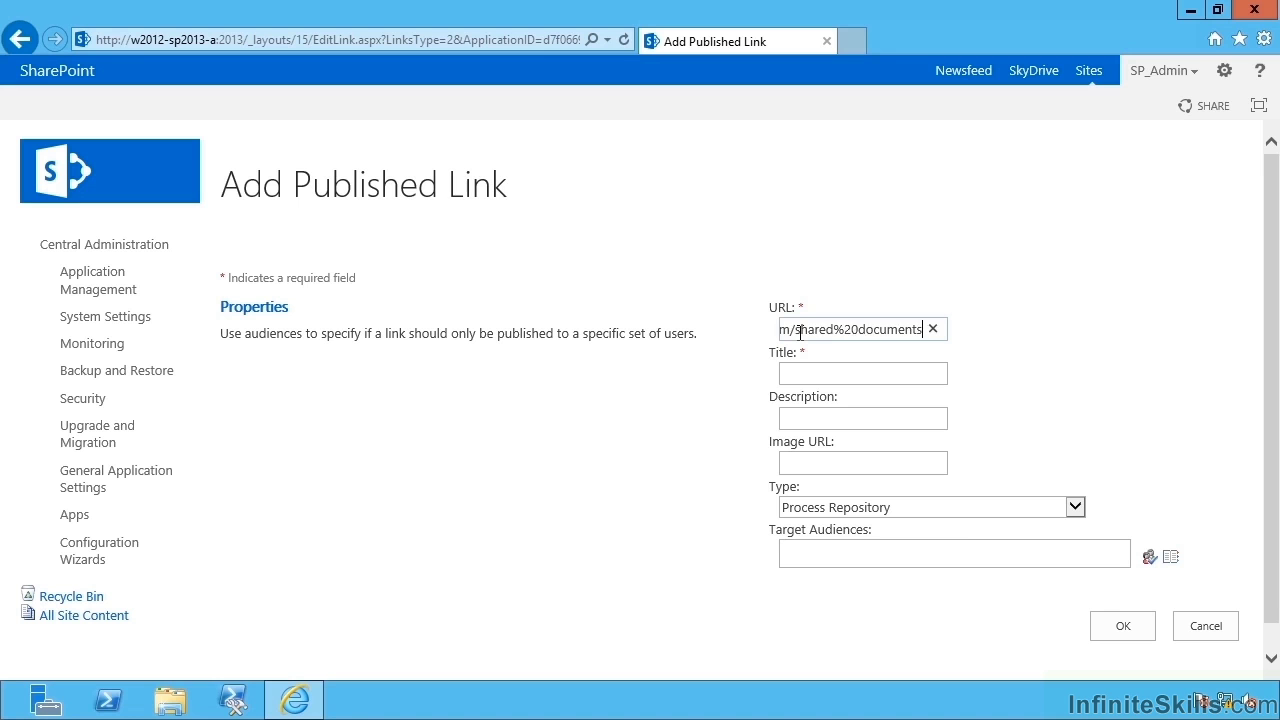
{"action": "key", "text": "Tab"}
{"action": "type", "text": "Shared Docs"}
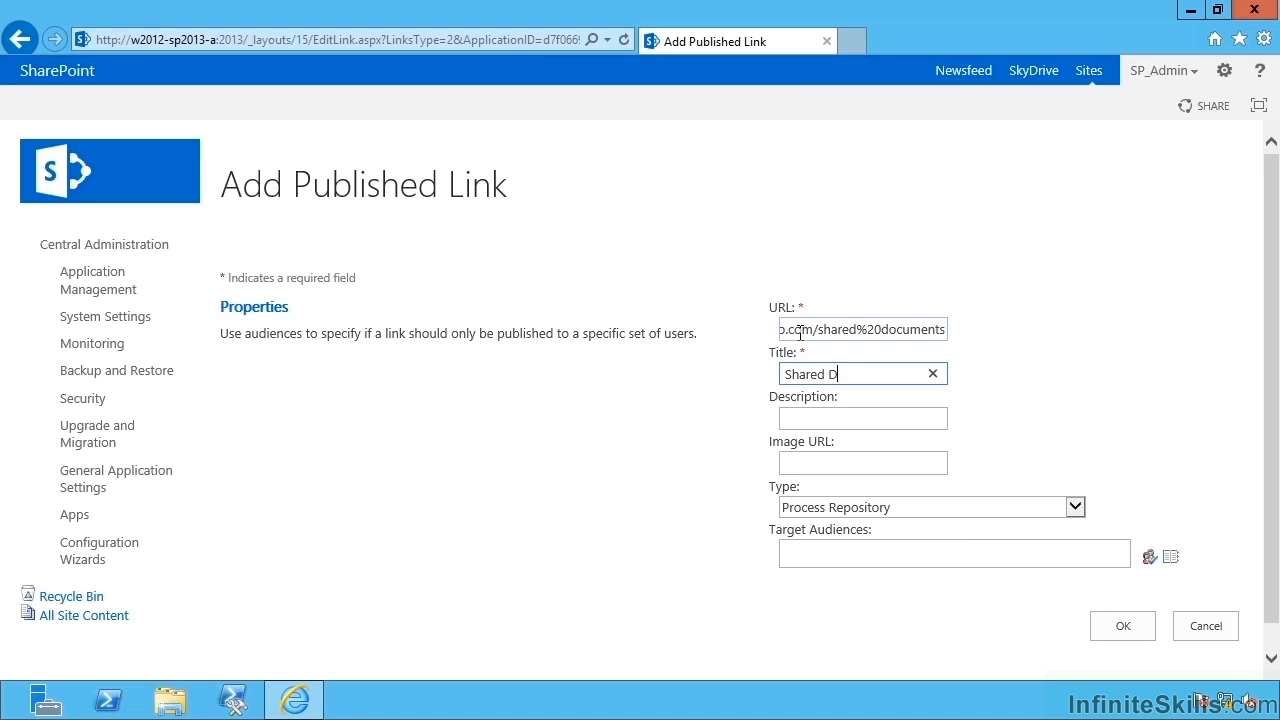
{"action": "key", "text": "Tab"}
{"action": "key", "text": "Tab"}
{"action": "left_click", "coordinate": [907, 506]}
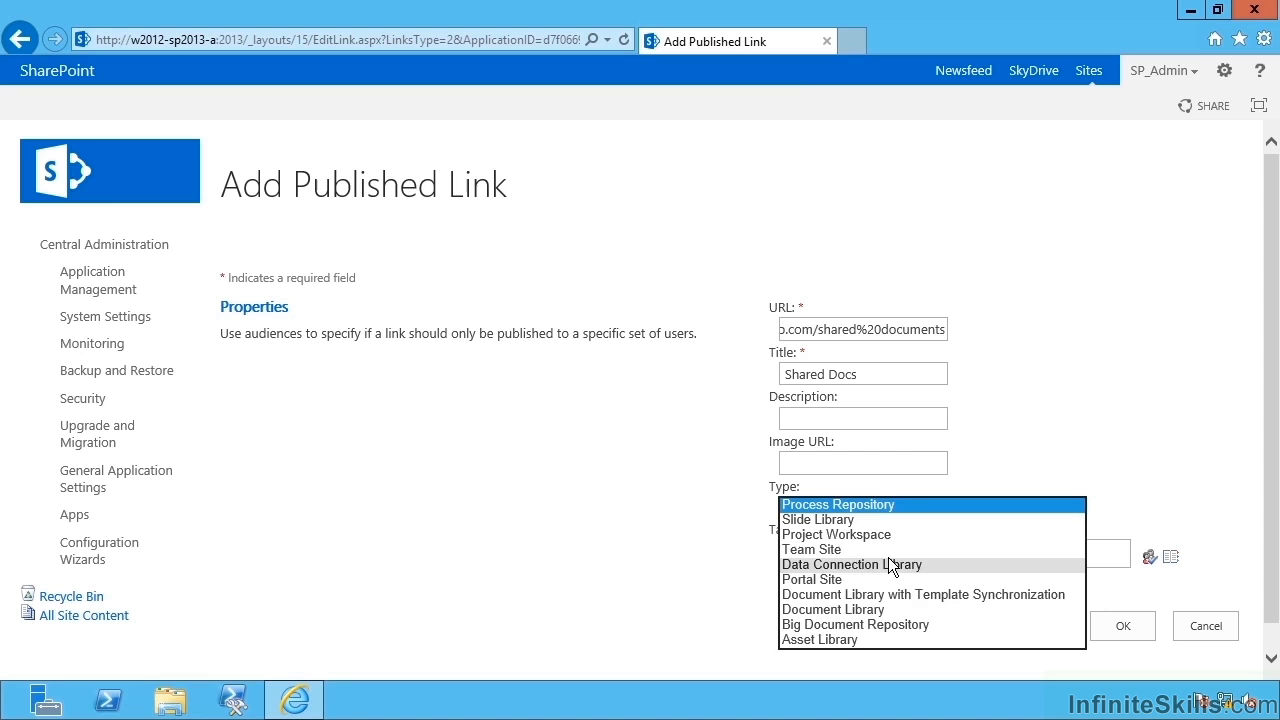
{"action": "left_click", "coordinate": [891, 608]}
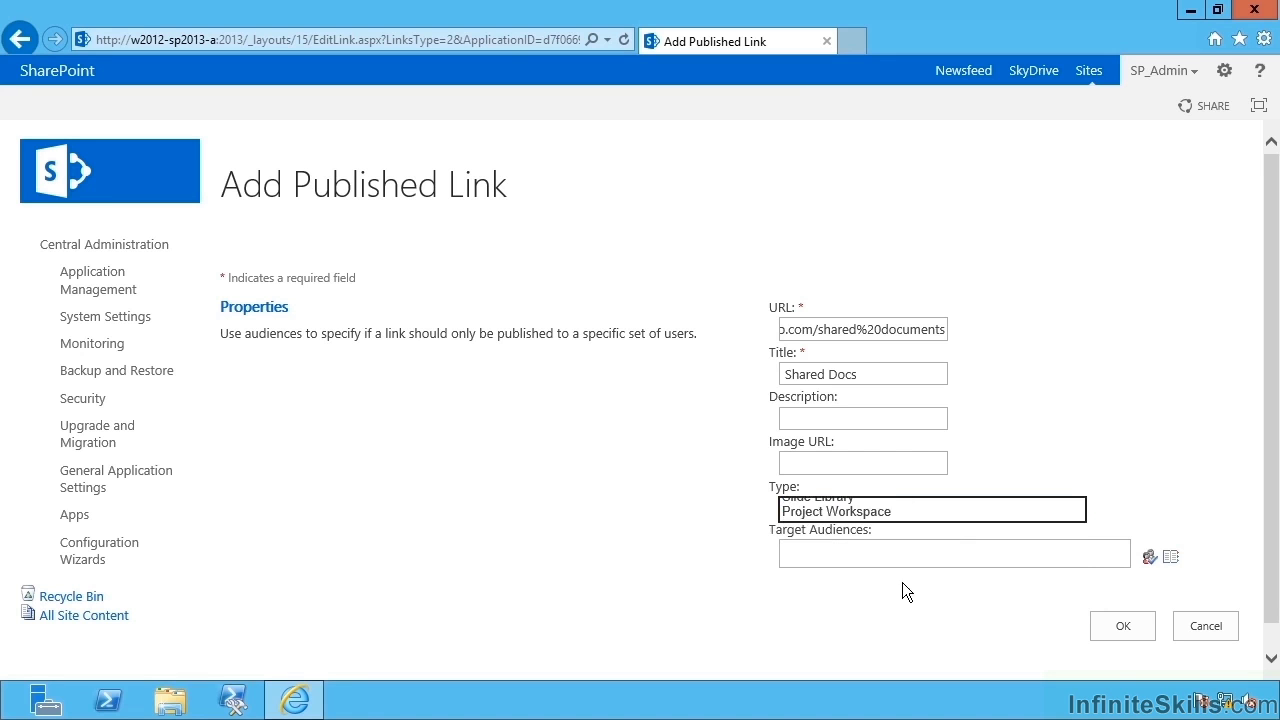
- Target the link to All site users, save it, and head back through browser history
{"action": "left_click", "coordinate": [884, 557]}
{"action": "type", "text": "all "}
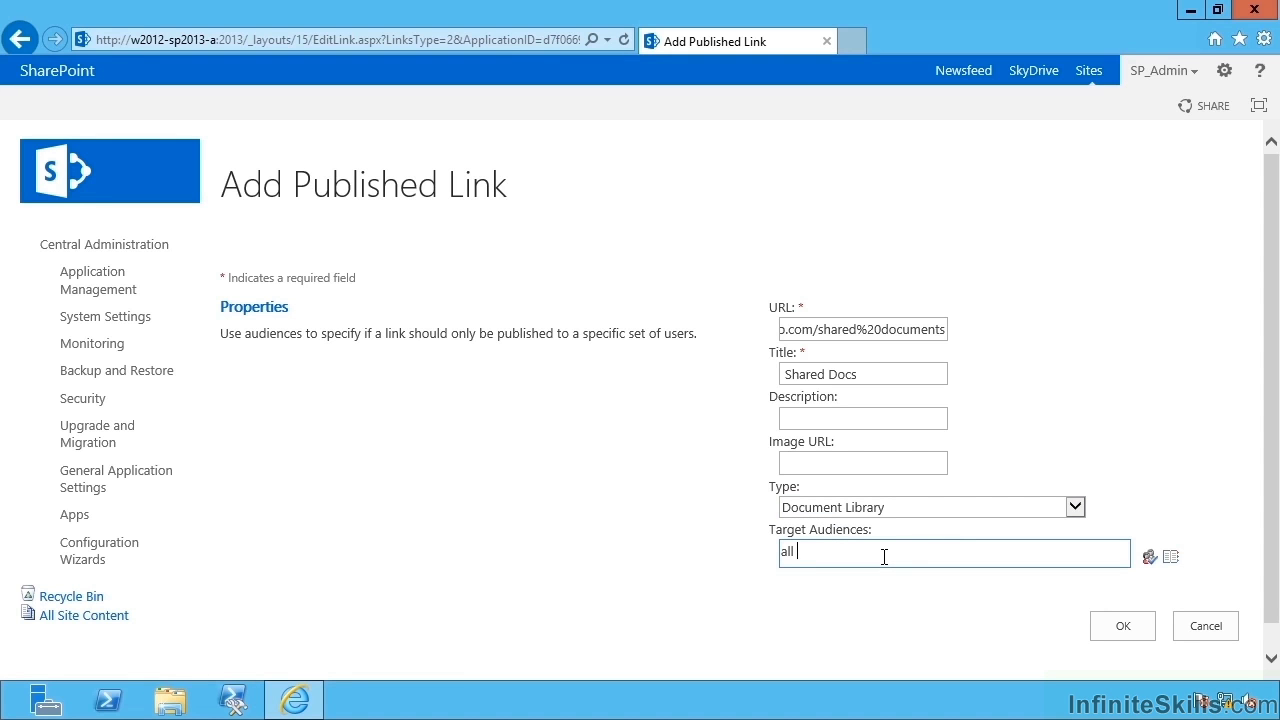
{"action": "type", "text": "authenticated users"}
{"action": "left_click", "coordinate": [1150, 556]}
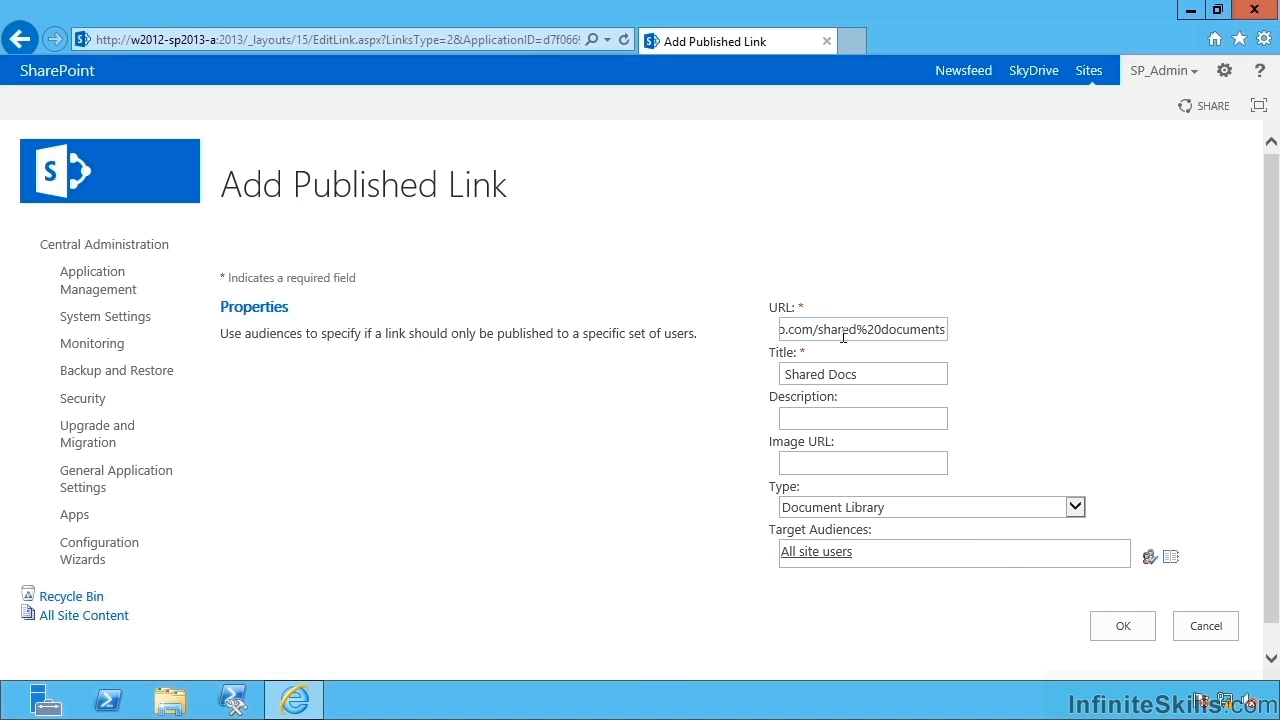
{"action": "left_click", "coordinate": [1120, 626]}
{"action": "left_click", "coordinate": [22, 40]}
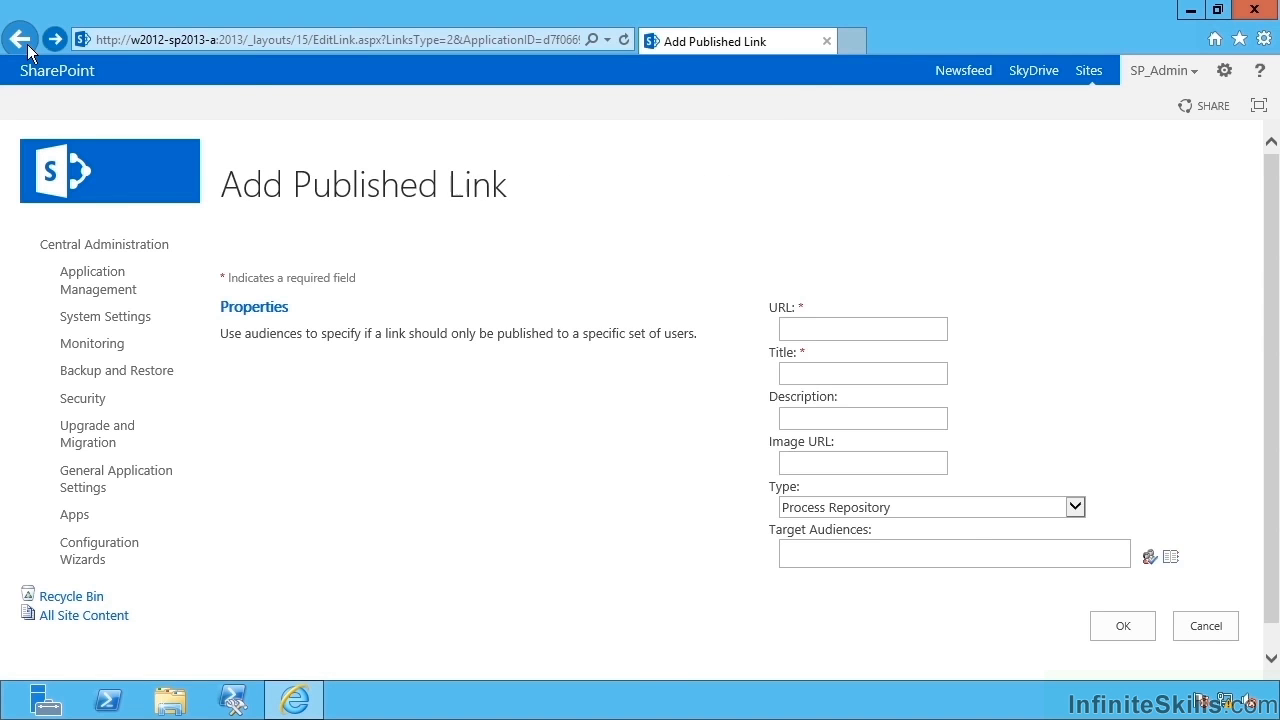
{"action": "right_click", "coordinate": [30, 50]}
{"action": "left_click", "coordinate": [92, 118]}
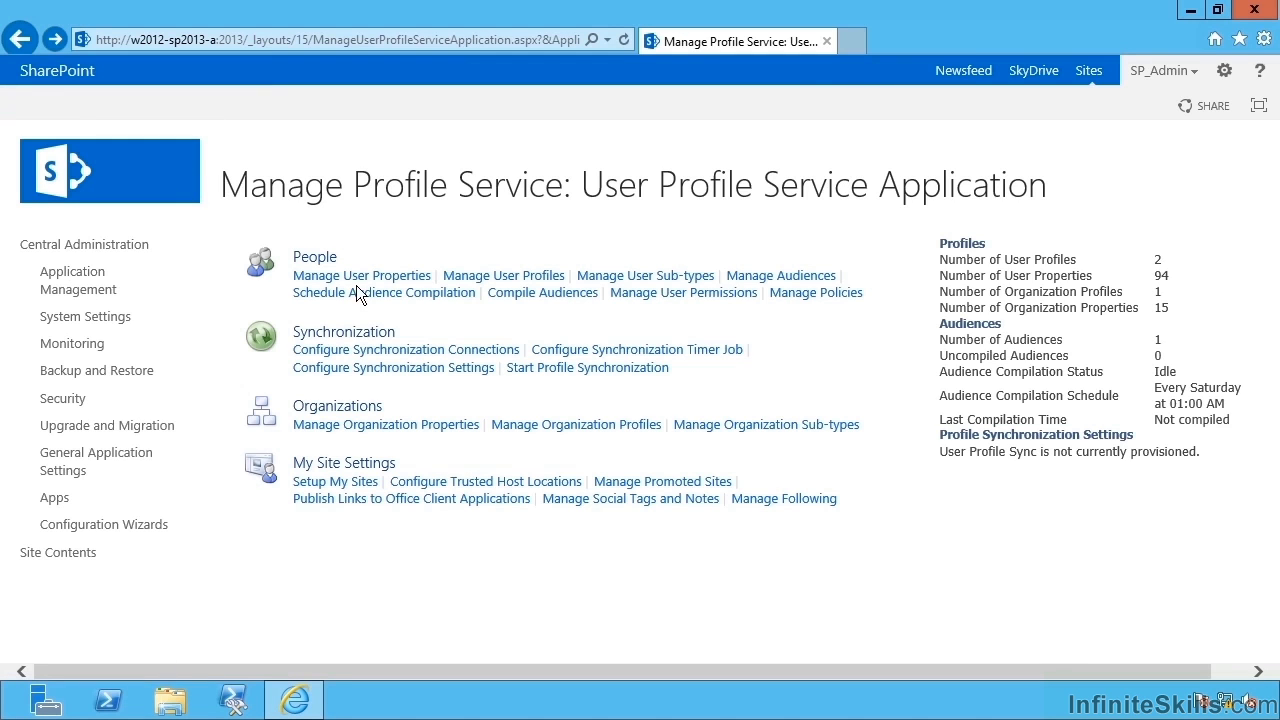
{"action": "left_click", "coordinate": [601, 500]}
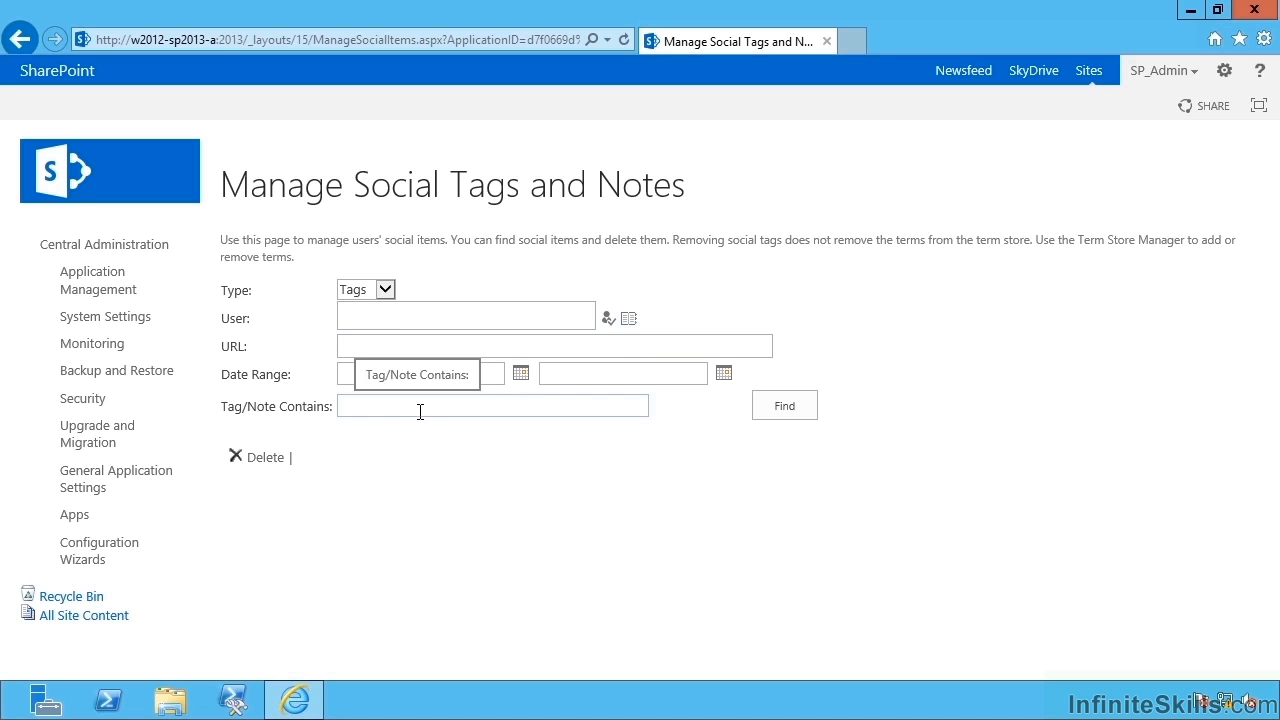
{"action": "left_click", "coordinate": [385, 291]}
{"action": "left_click", "coordinate": [383, 290]}
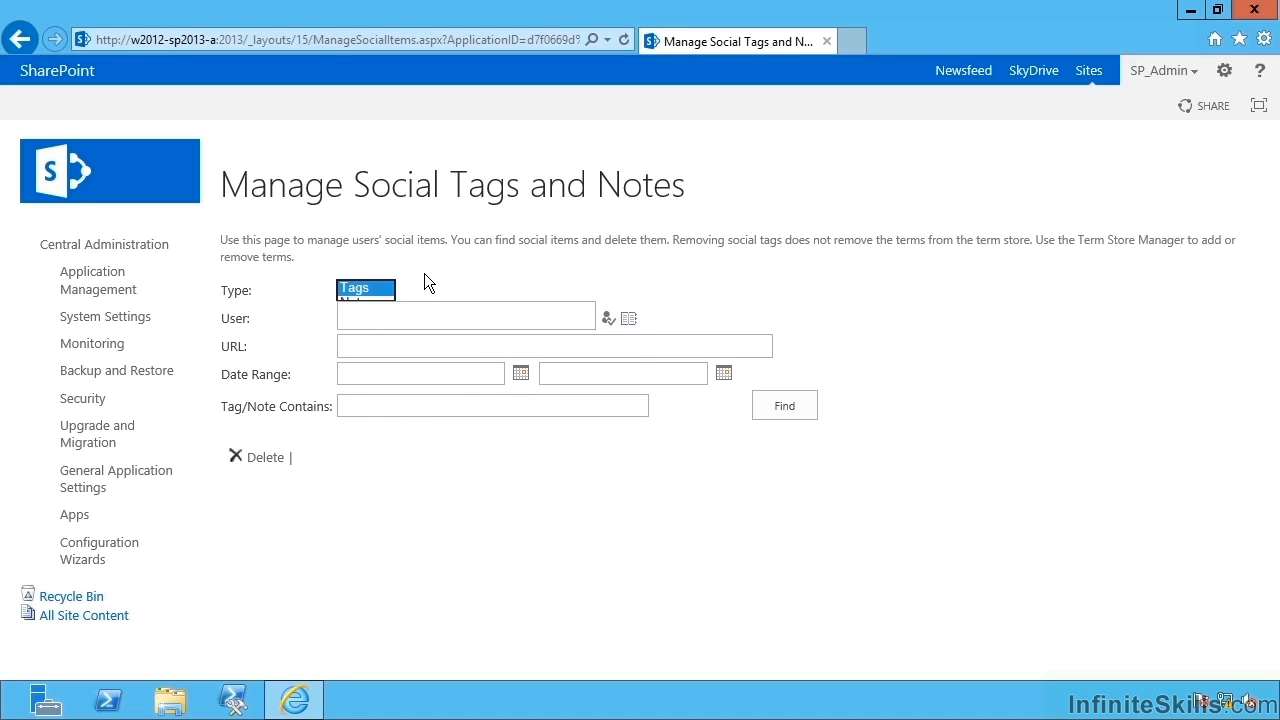
{"action": "left_click", "coordinate": [424, 322]}
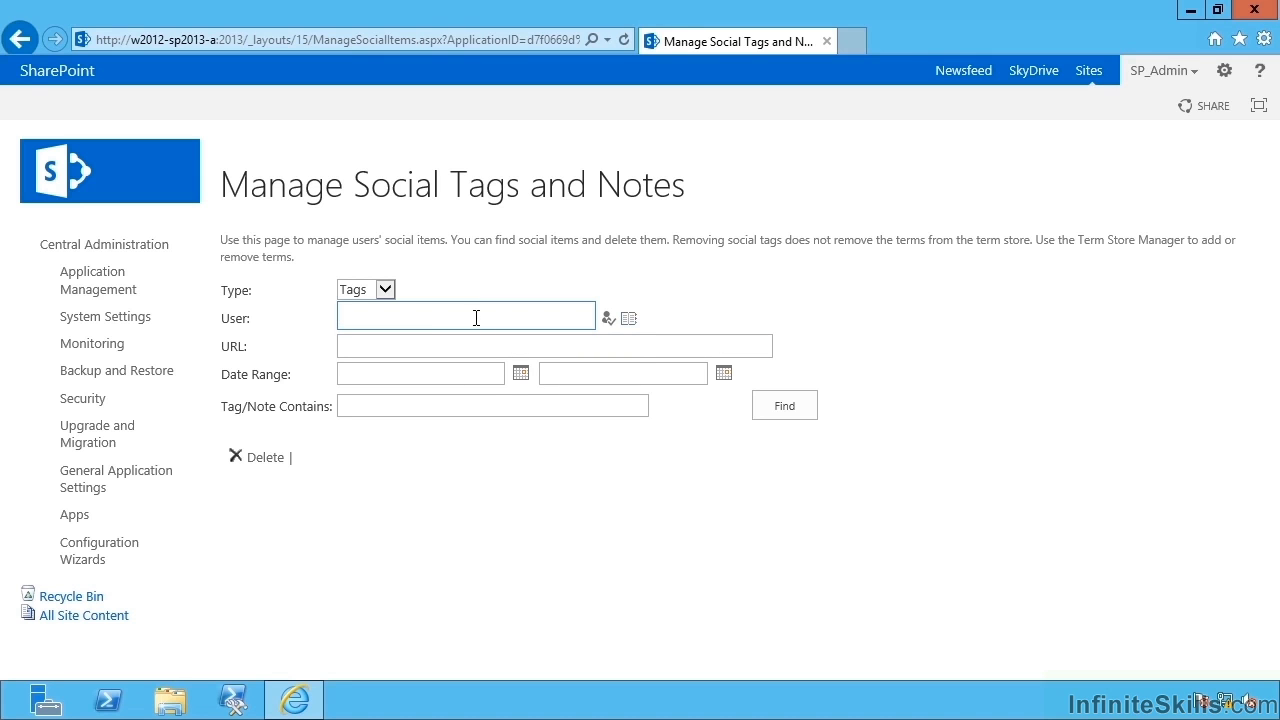
{"action": "type", "text": "contoso\\sp_admin"}
{"action": "left_click", "coordinate": [607, 318]}
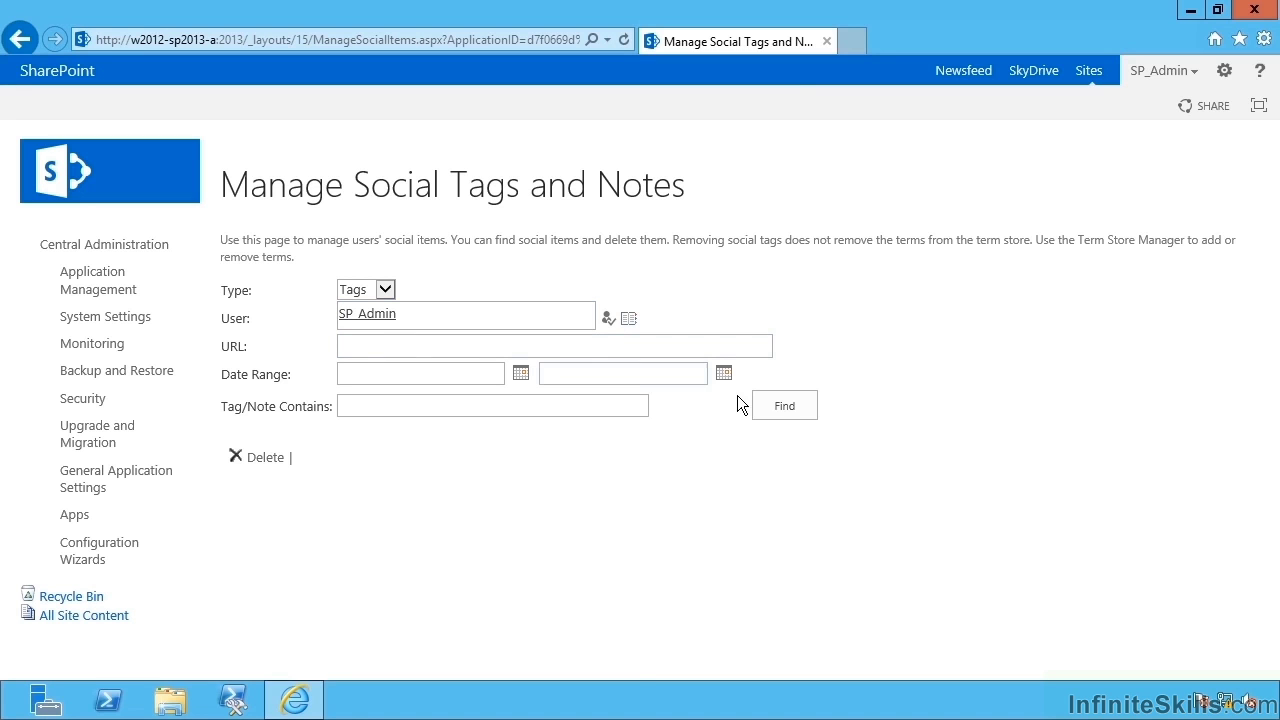
{"action": "left_click", "coordinate": [785, 409]}
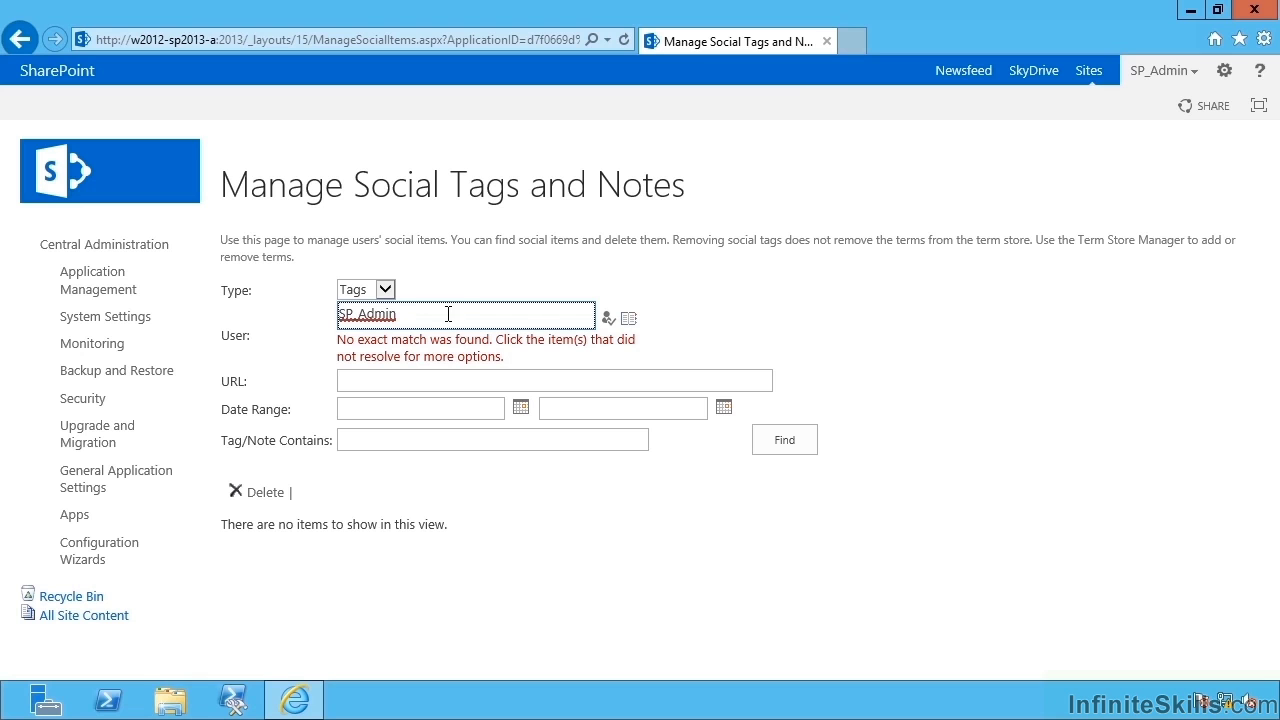
{"action": "left_click", "coordinate": [446, 378]}
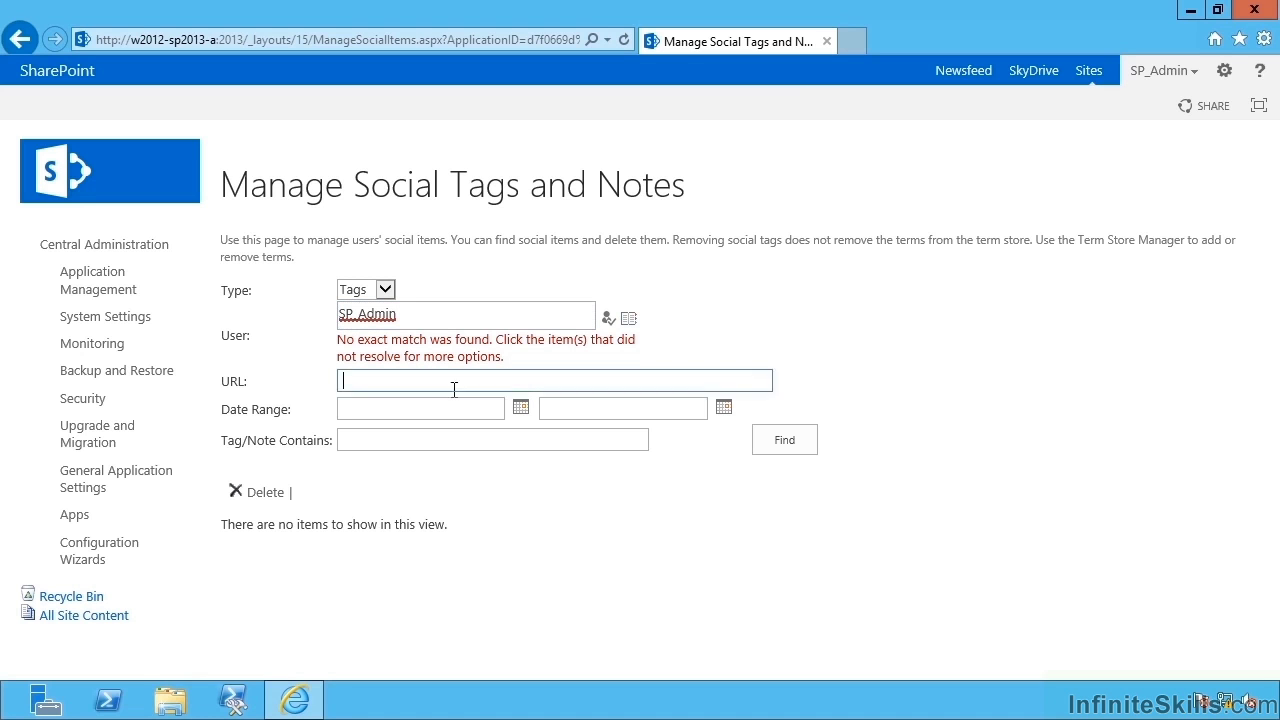
{"action": "left_click", "coordinate": [414, 418]}
{"action": "left_click", "coordinate": [400, 440]}
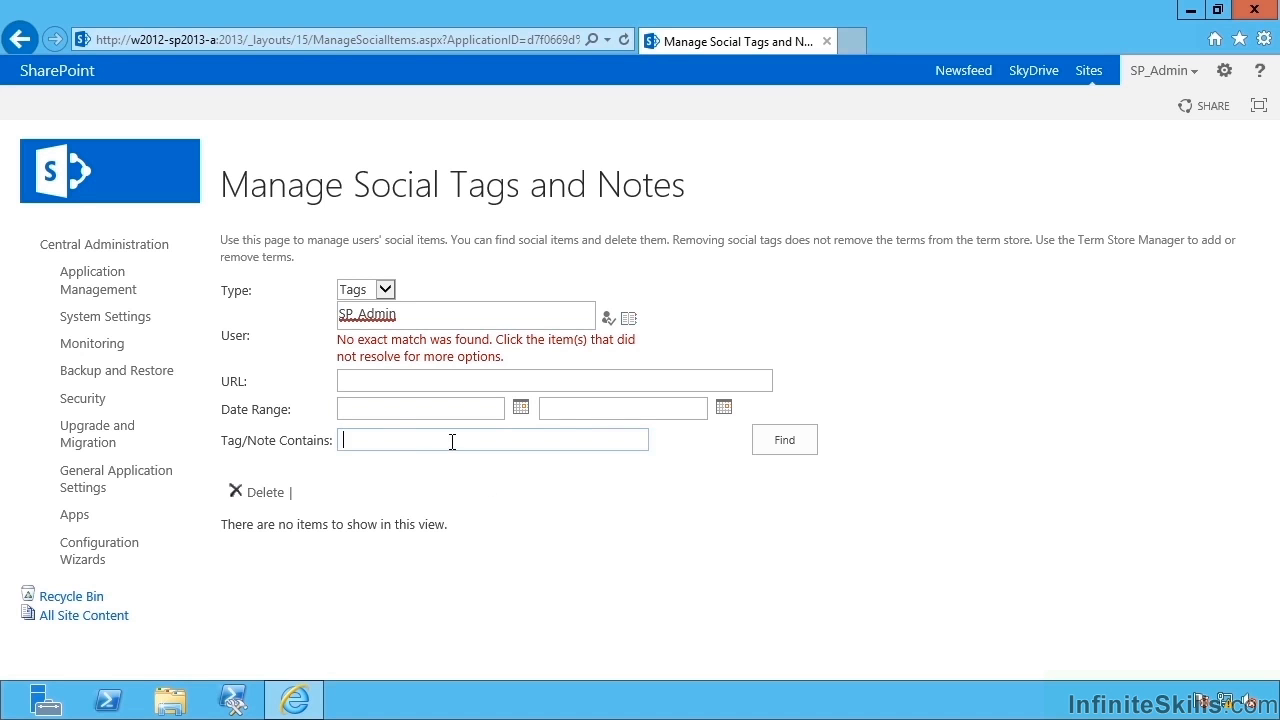
{"action": "left_click", "coordinate": [407, 381]}
{"action": "double_click", "coordinate": [409, 313]}
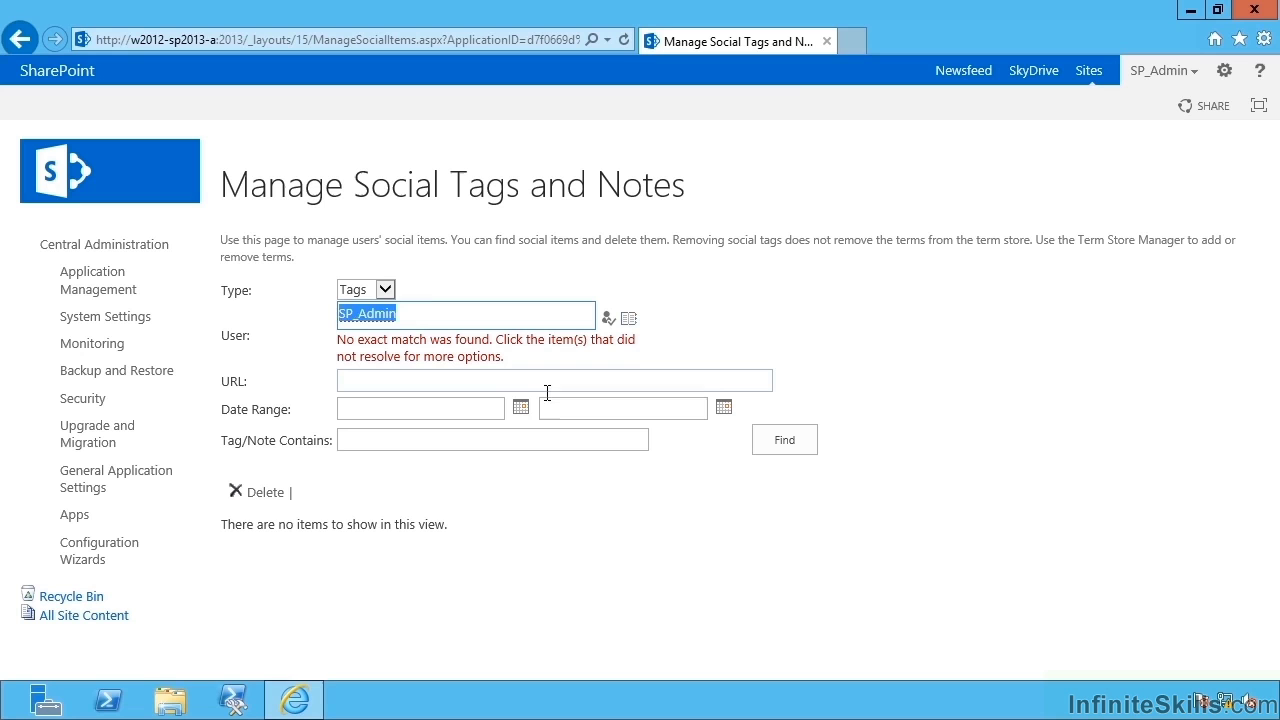
{"action": "key", "text": "BackSpace"}
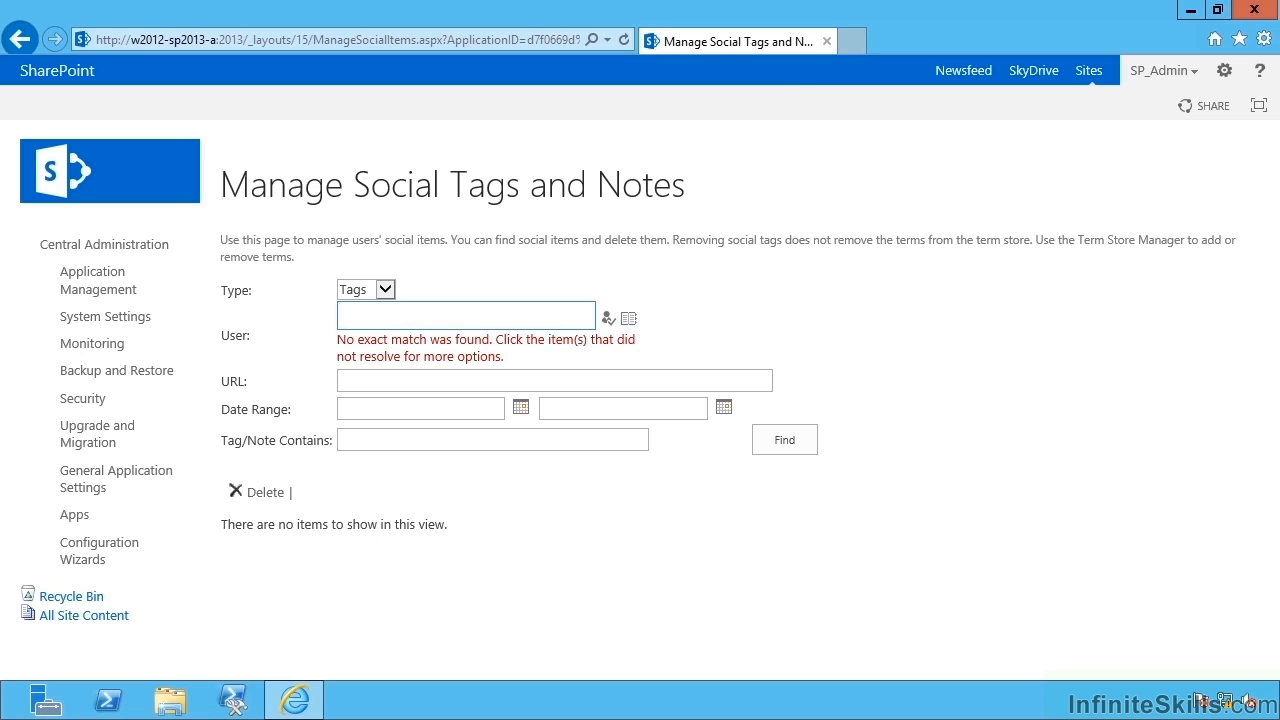
{"action": "left_click", "coordinate": [483, 440]}
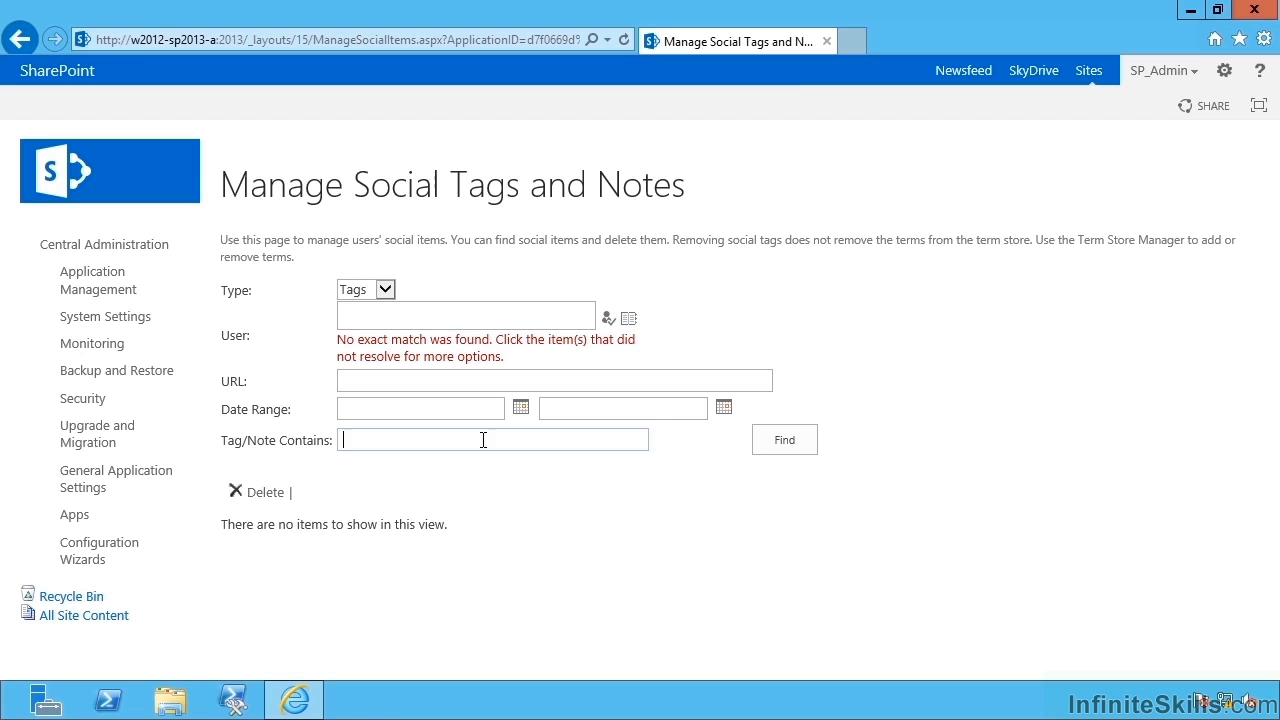
{"action": "right_click", "coordinate": [24, 43]}
{"action": "left_click", "coordinate": [184, 173]}
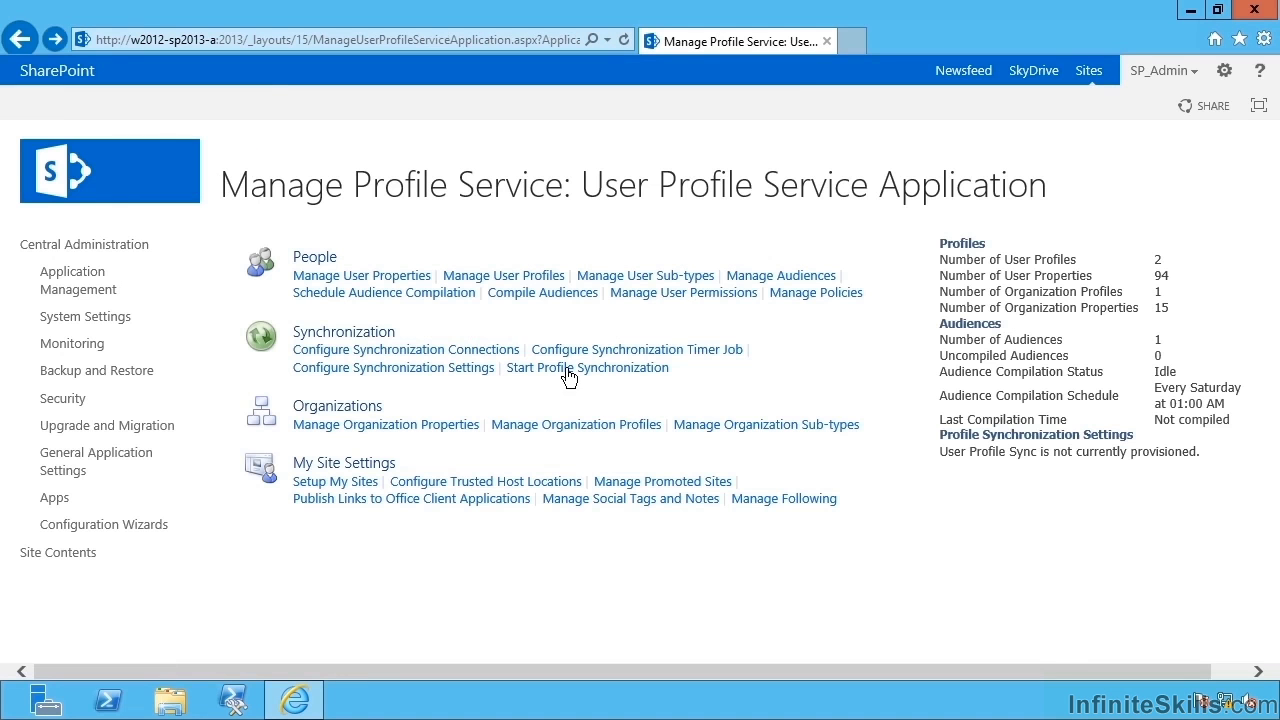
{"action": "left_click", "coordinate": [779, 505]}
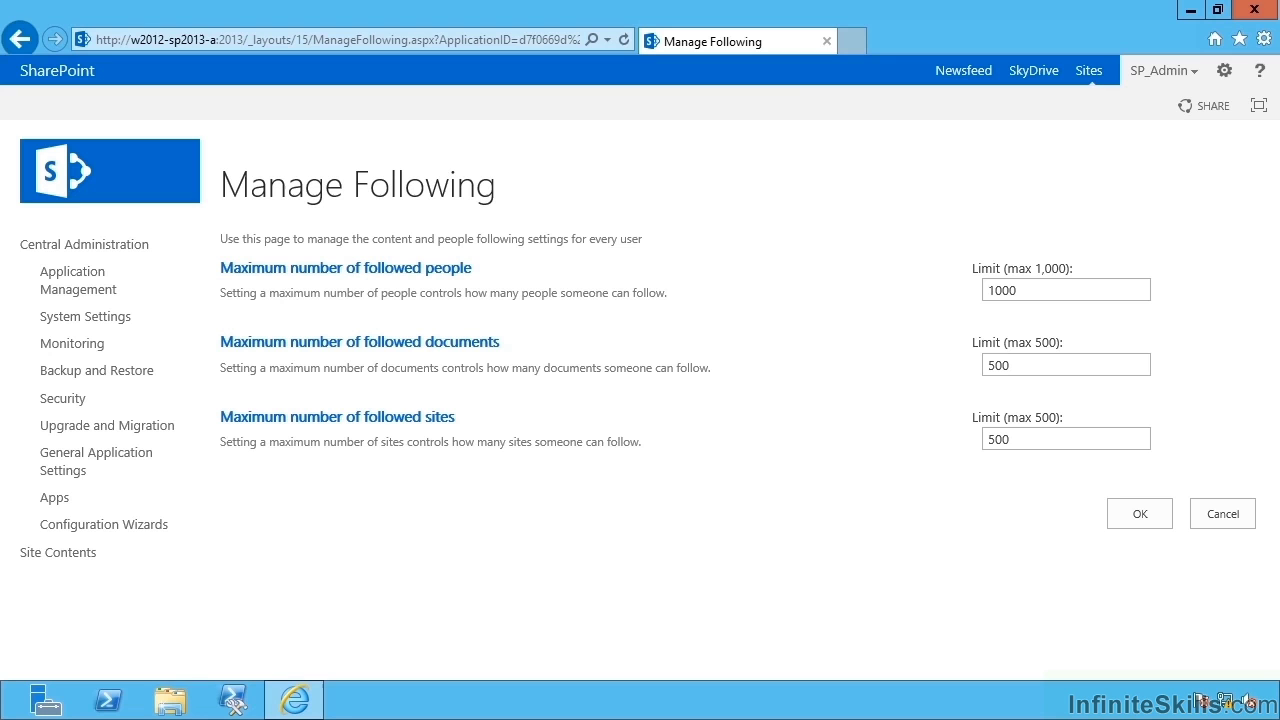
{"action": "double_click", "coordinate": [1052, 290]}
{"action": "double_click", "coordinate": [1080, 365]}
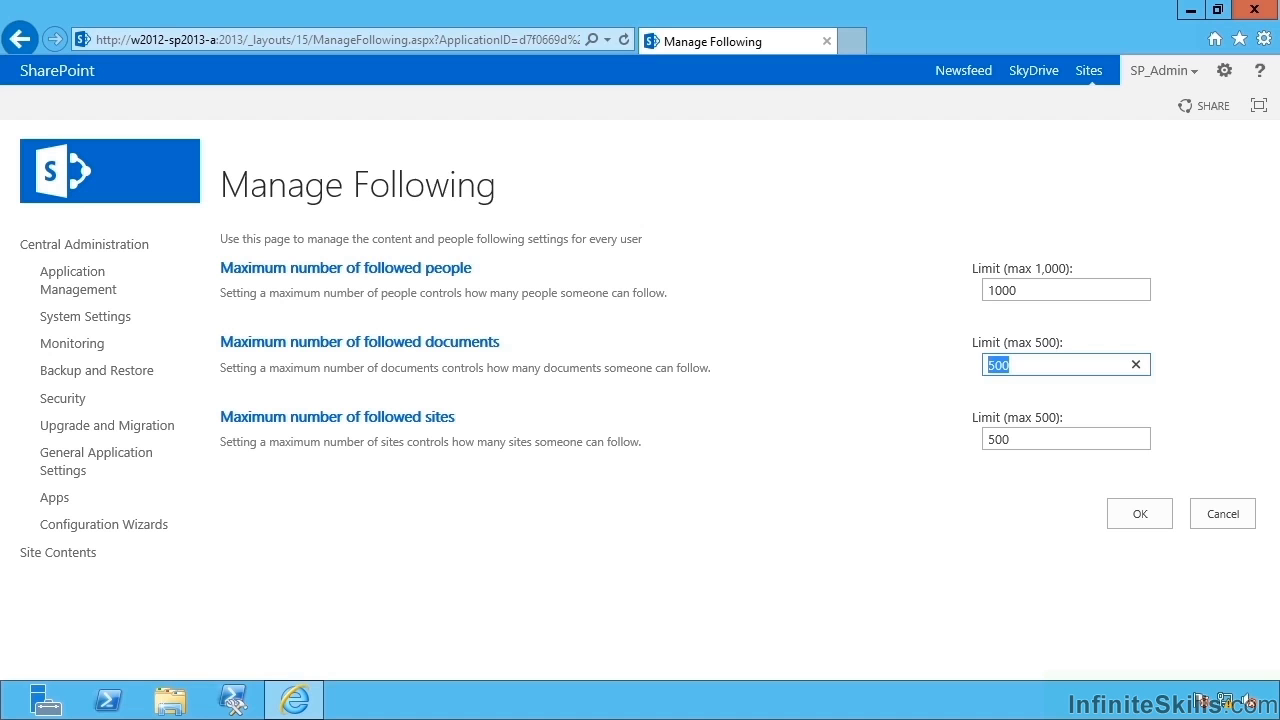
{"action": "left_click", "coordinate": [1220, 514]}
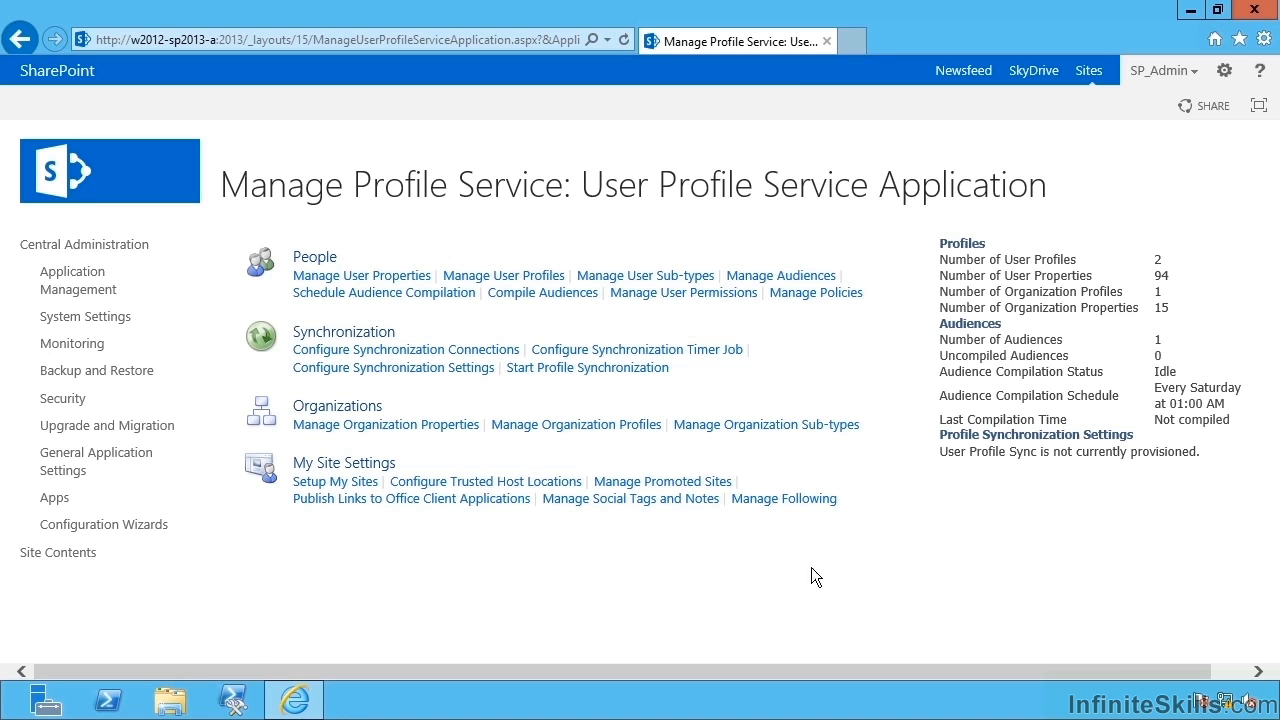
- Select the SharePoint - mysites.contoso.local80 web application under Manage web applications
{"action": "left_click", "coordinate": [68, 287]}
{"action": "left_click", "coordinate": [373, 277]}
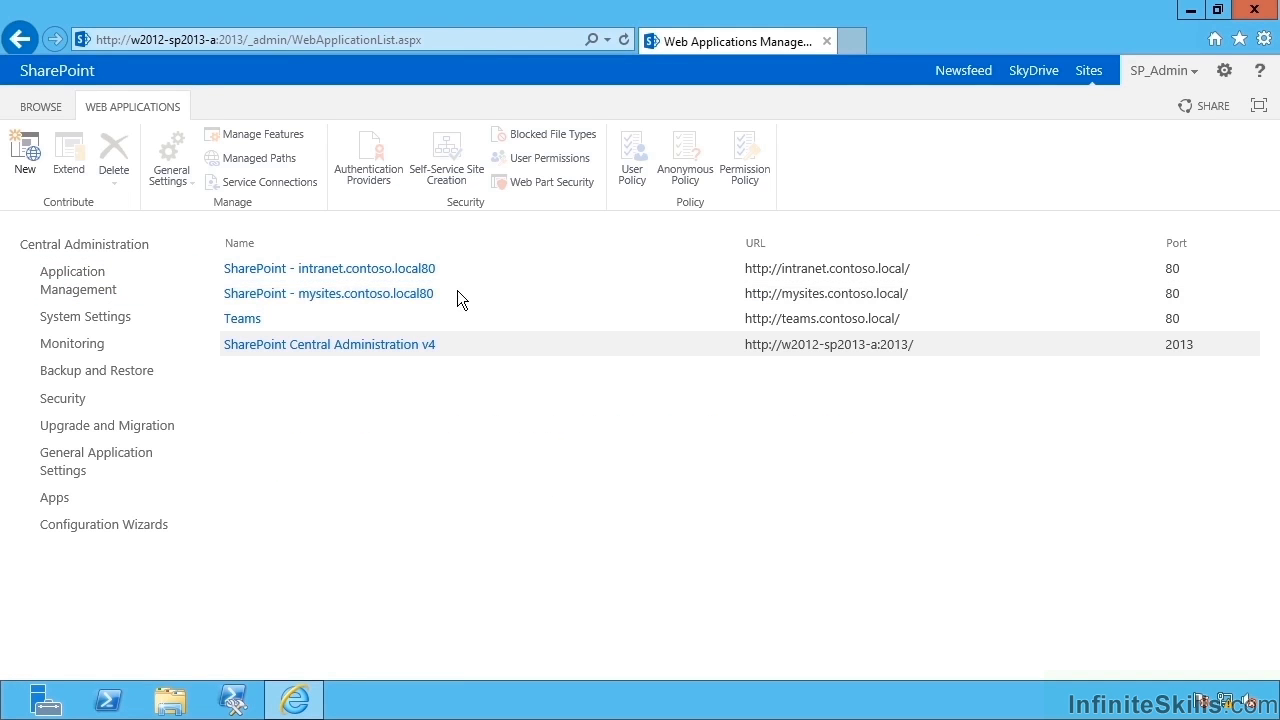
{"action": "left_click", "coordinate": [490, 292]}
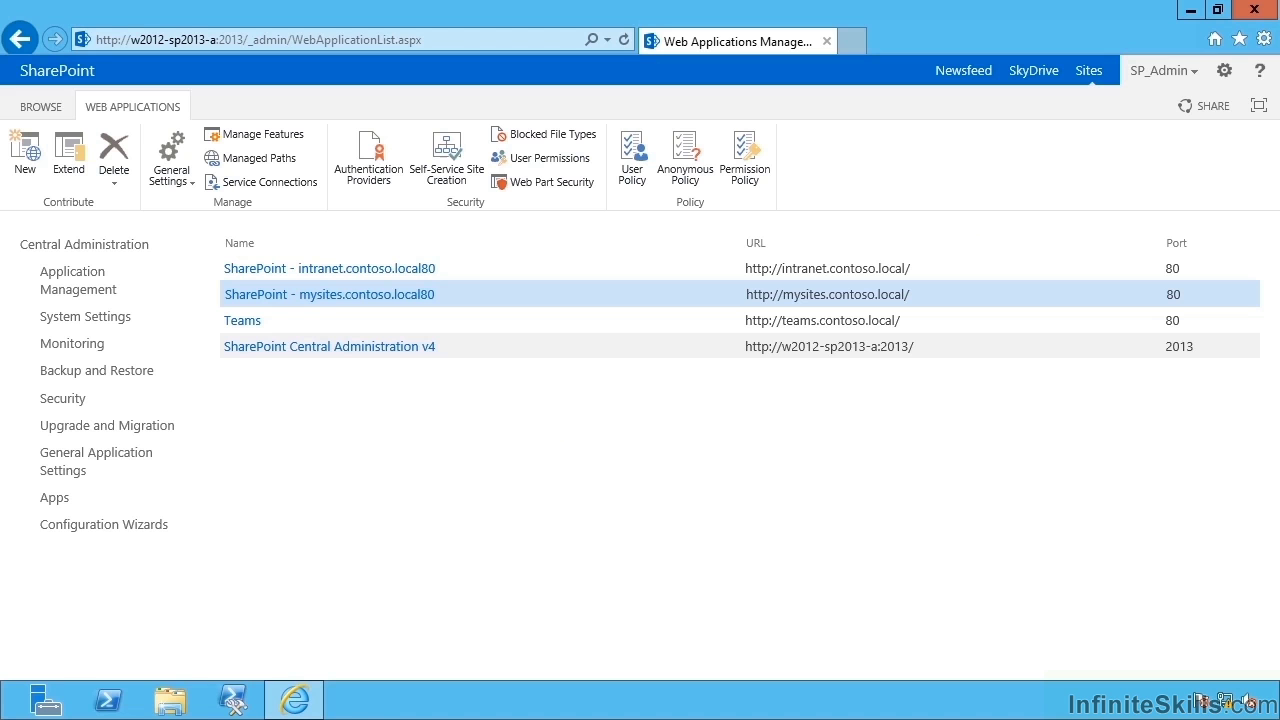
{"action": "left_click", "coordinate": [440, 160]}
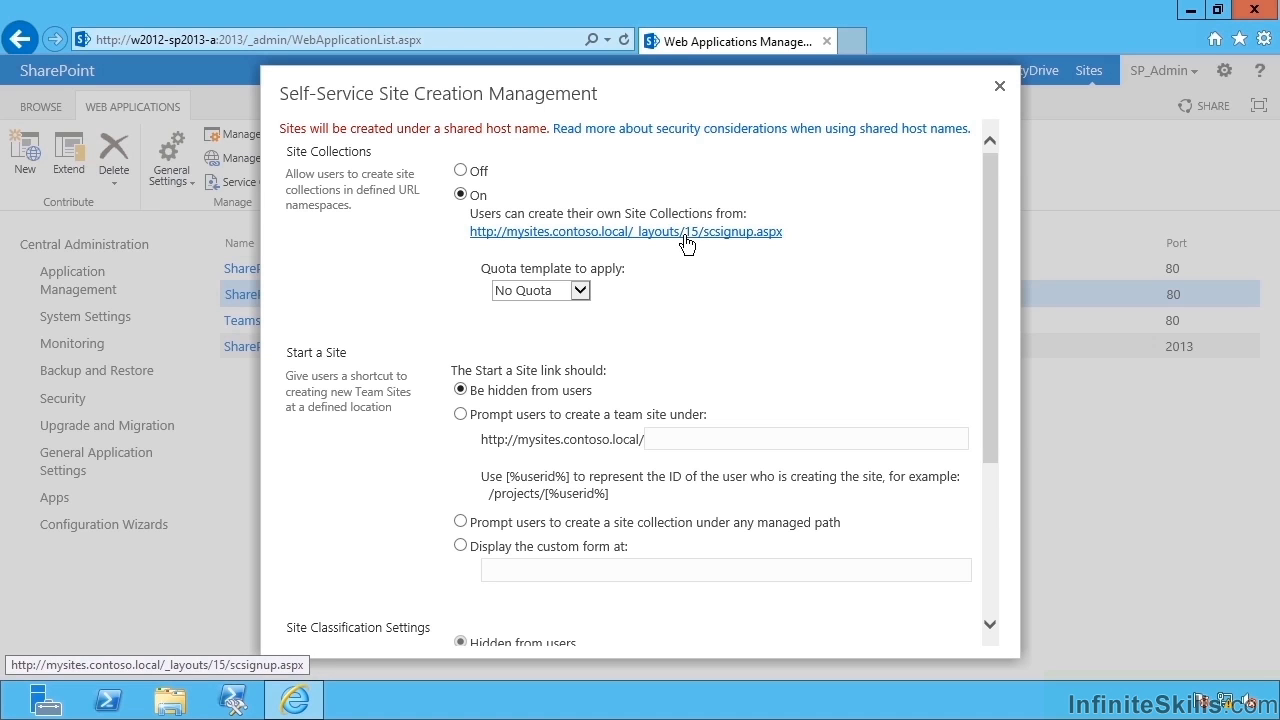
{"action": "left_click_drag", "start_coordinate": [985, 262], "coordinate": [991, 306]}
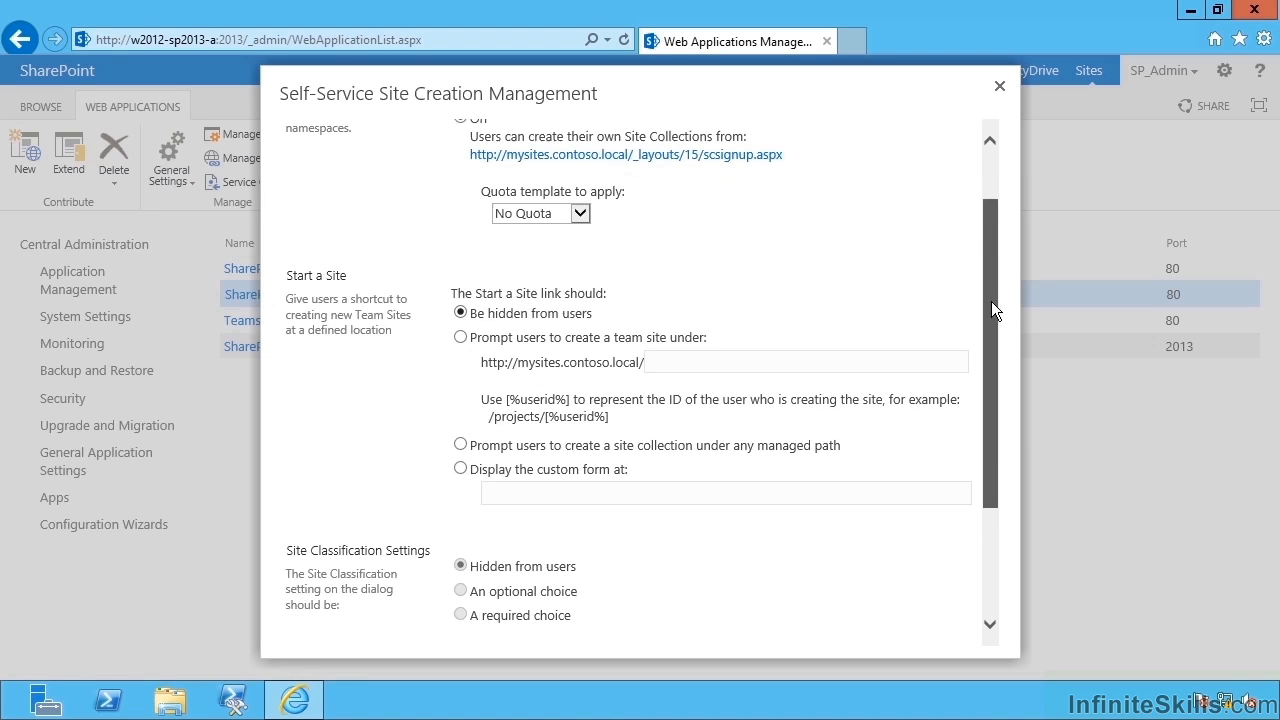
{"action": "left_click", "coordinate": [556, 208]}
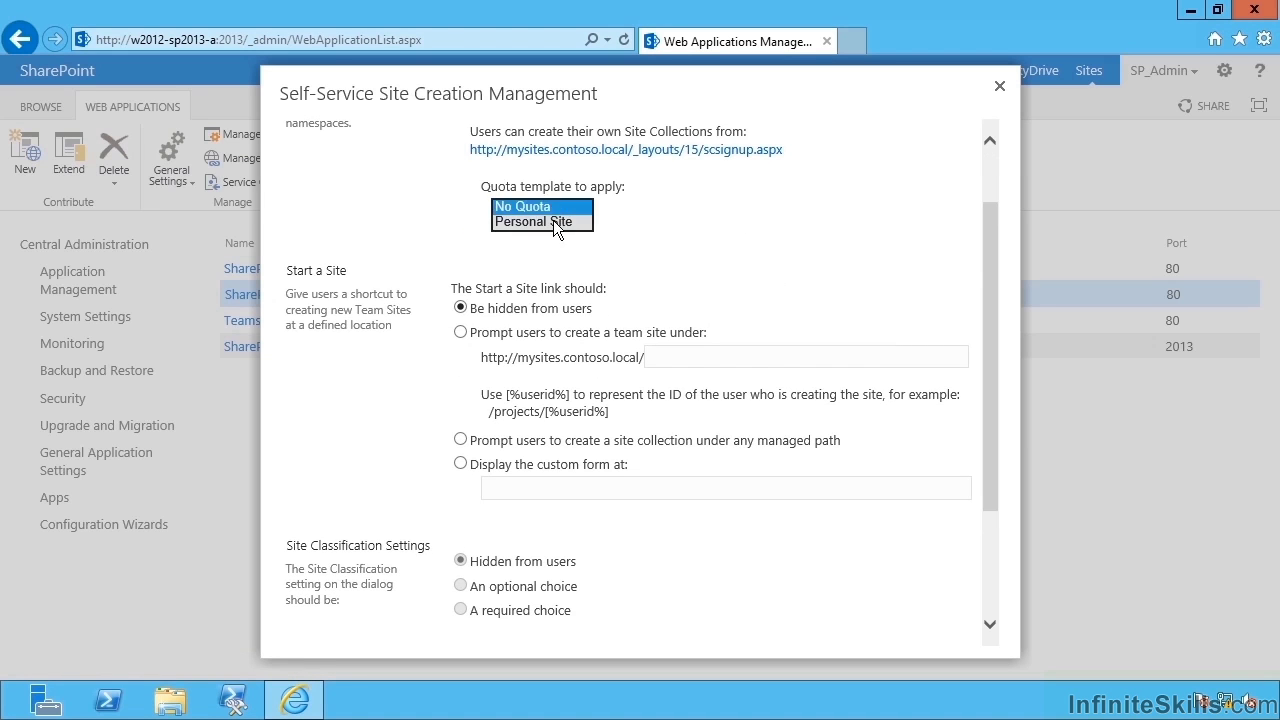
{"action": "left_click", "coordinate": [535, 221]}
{"action": "left_click", "coordinate": [672, 250]}
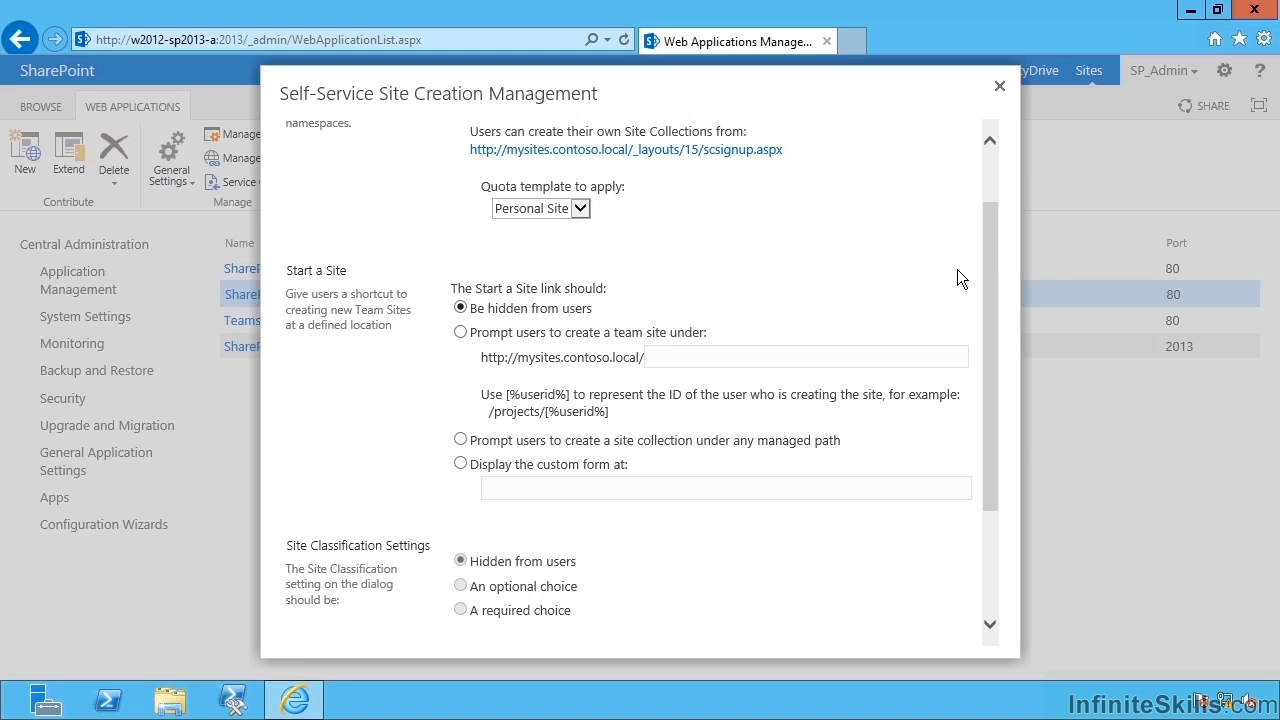
{"action": "scroll", "coordinate": [982, 250], "scroll_direction": "down", "scroll_amount": 1}
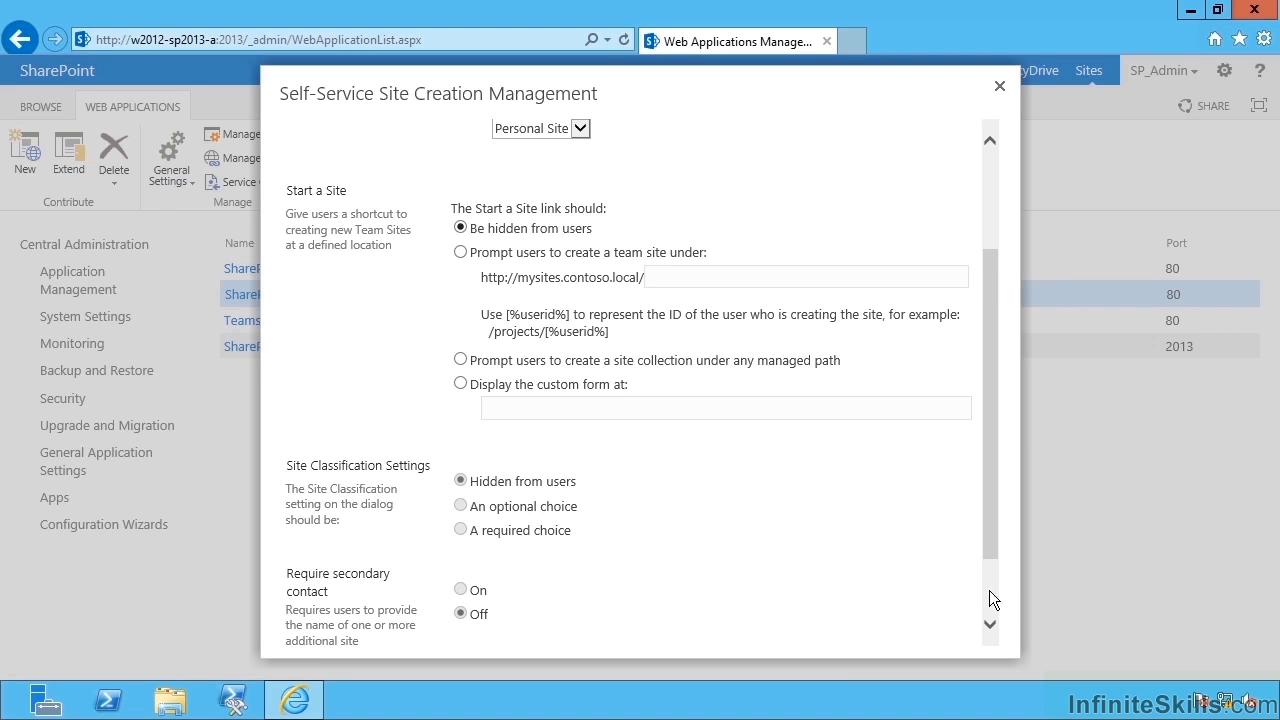
{"action": "scroll", "coordinate": [989, 590], "scroll_direction": "down", "scroll_amount": 2}
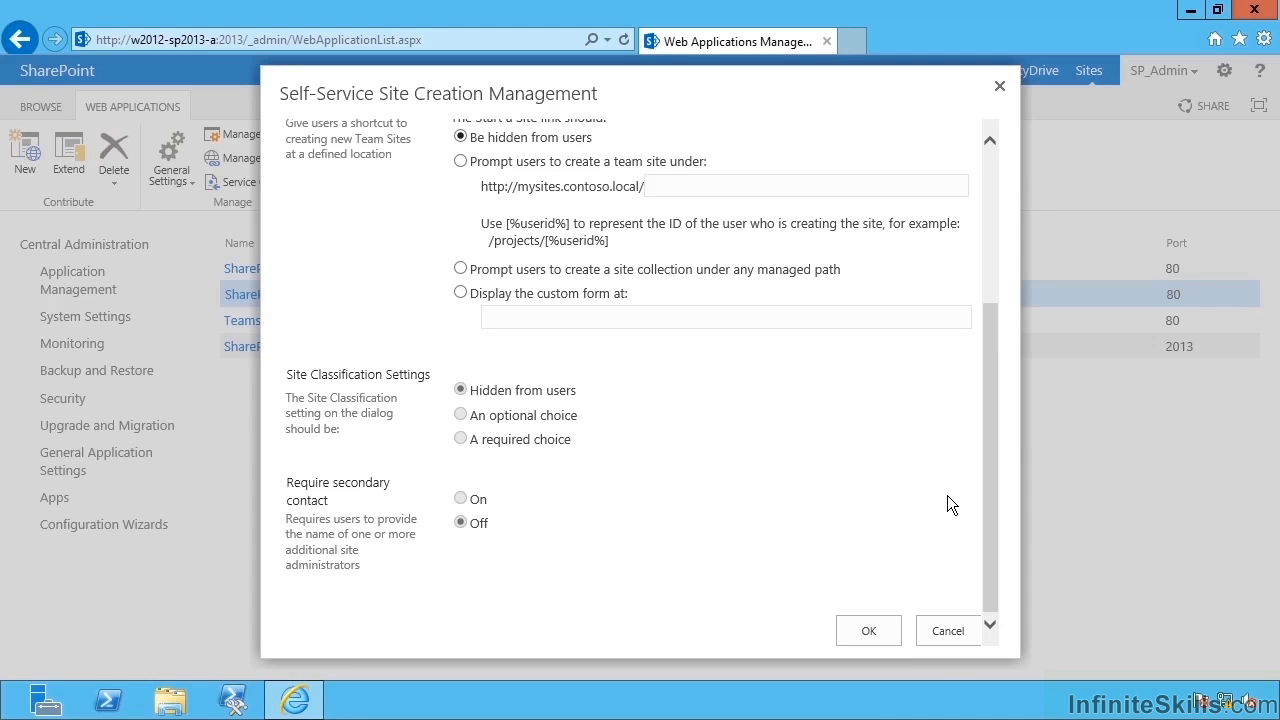
{"action": "left_click", "coordinate": [949, 634]}
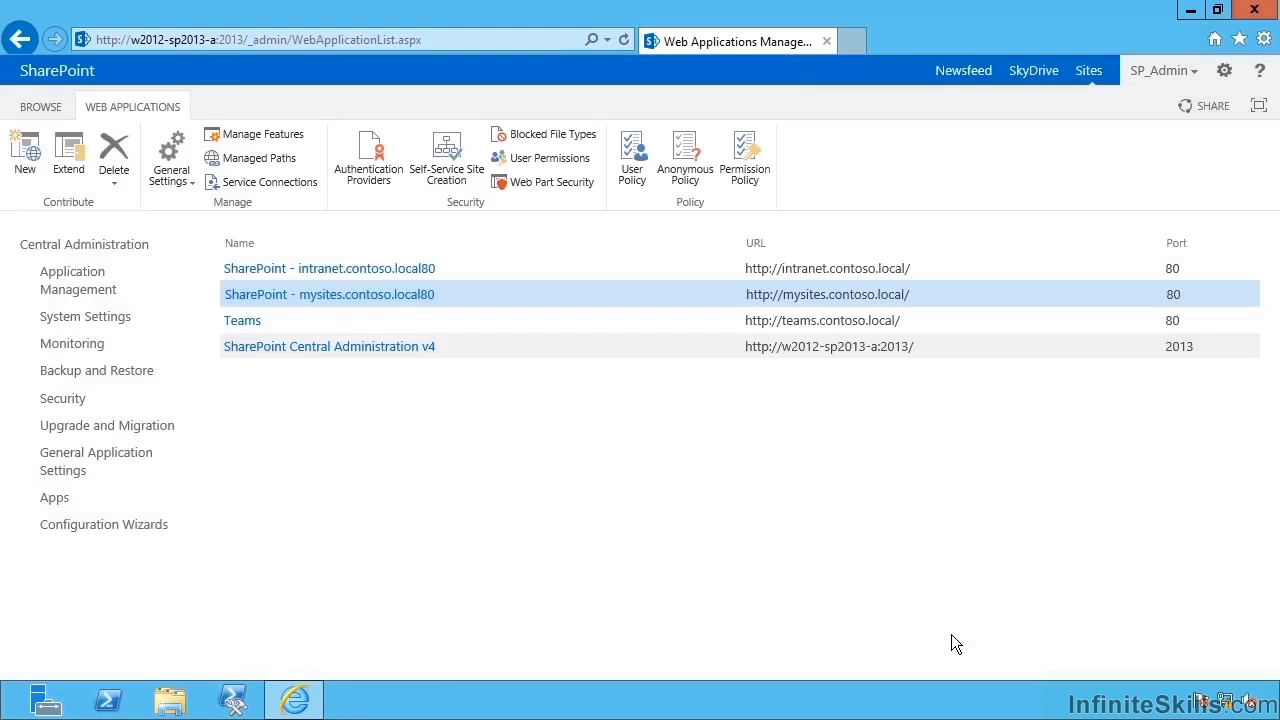